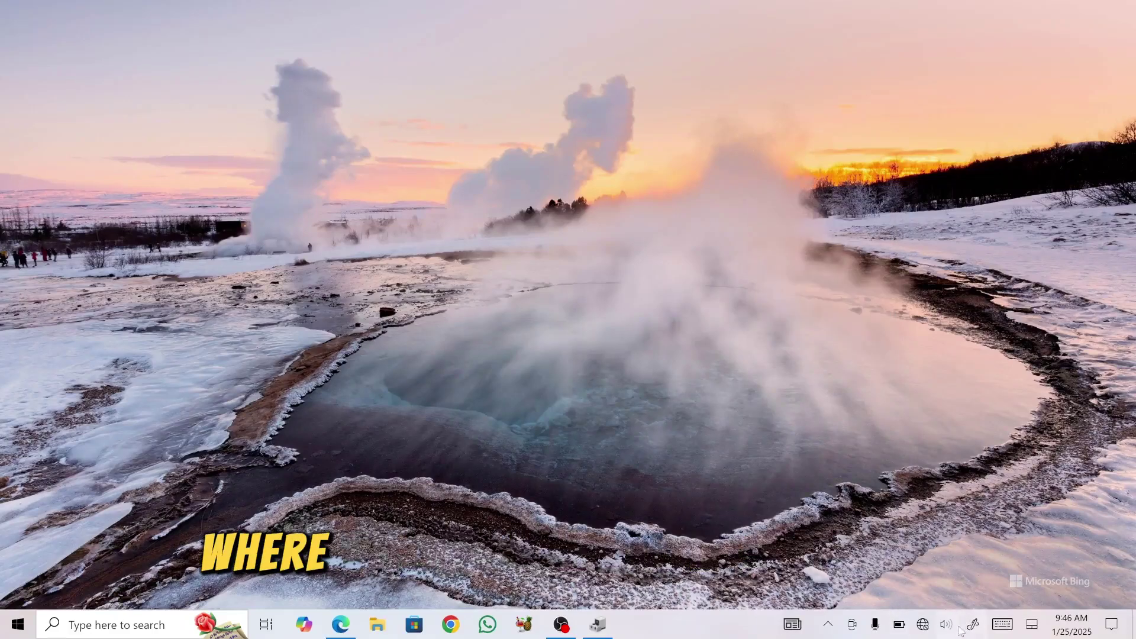
- Check the Wi-Fi flyout, then expand Network adapters in Device Manager, finding only WAN Miniport entries
left_click(922, 625)
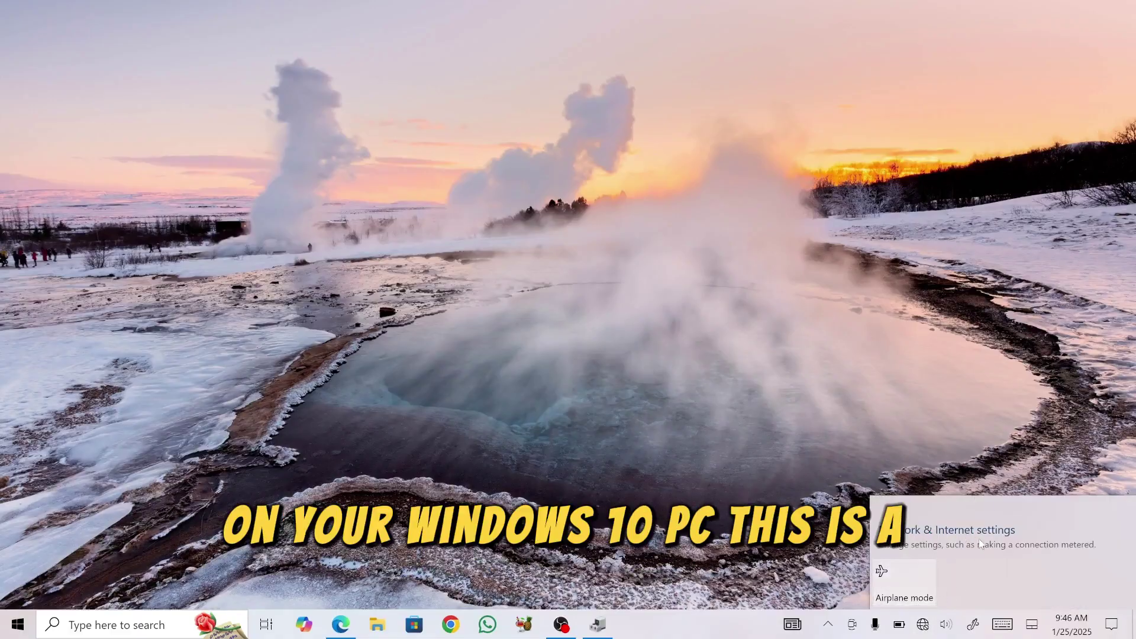
key("Escape")
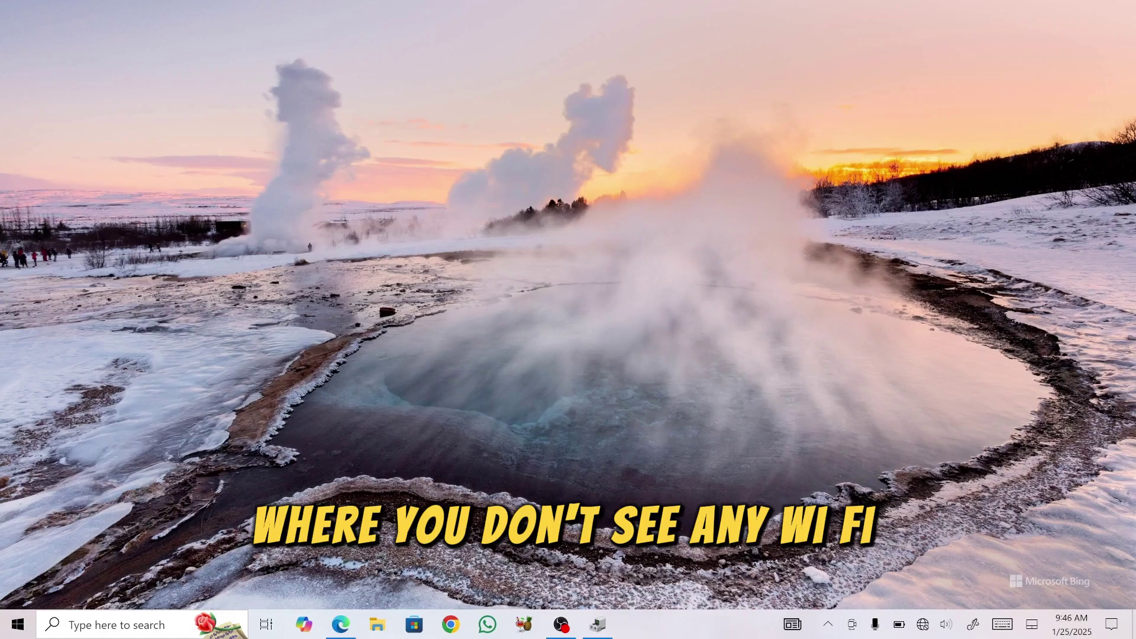
left_click(606, 626)
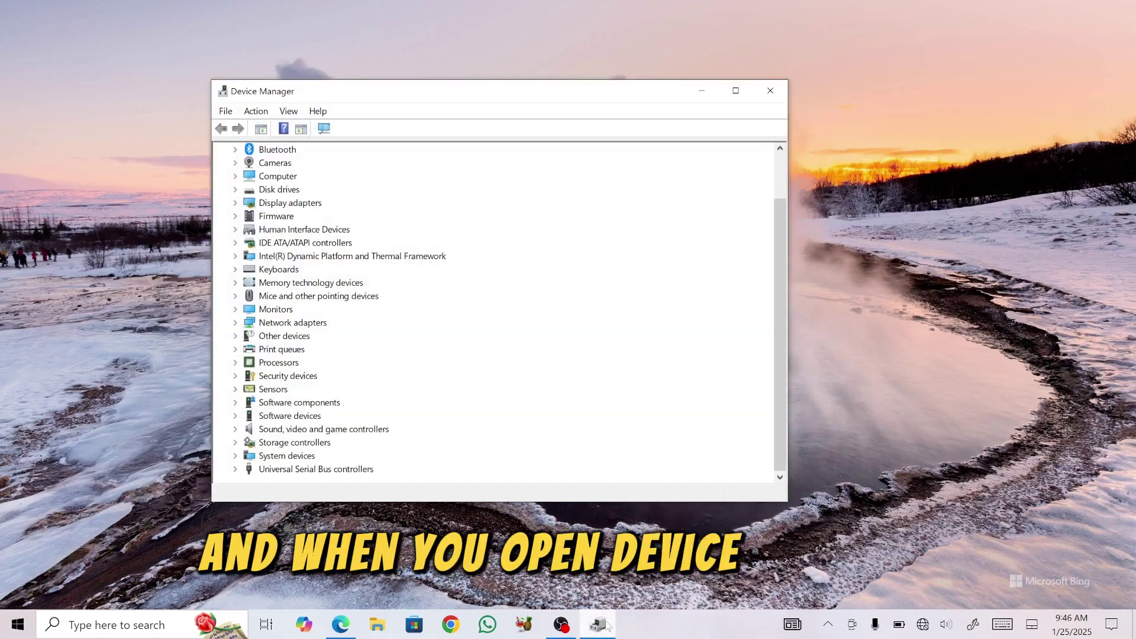
left_click(236, 322)
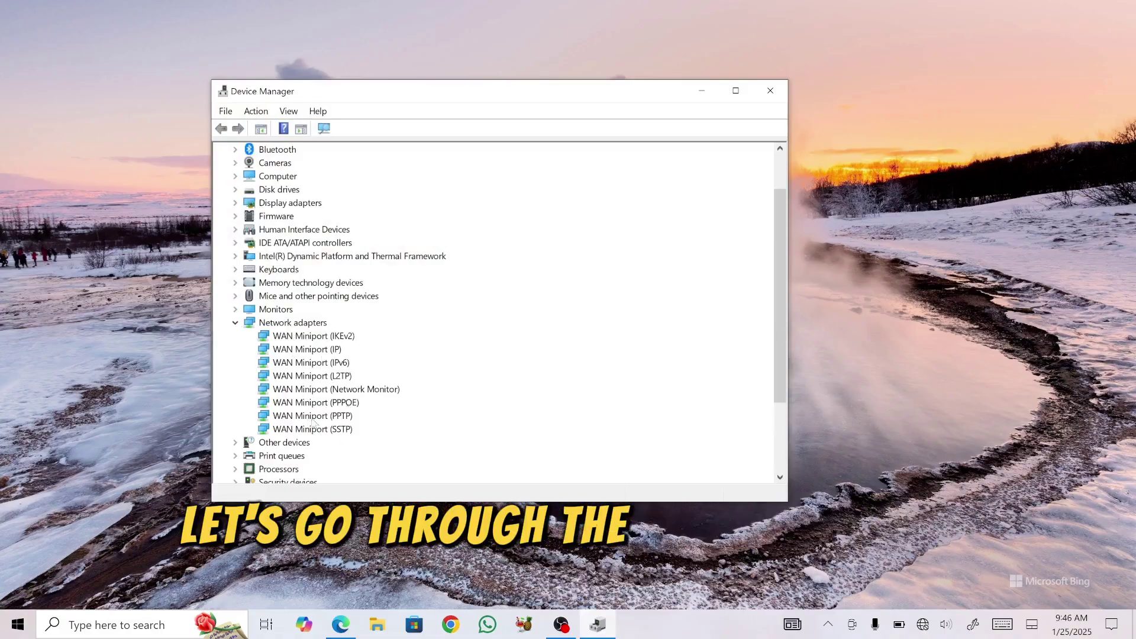
- Close Device Manager and reopen it through a 'device' taskbar search
left_click(778, 98)
left_click(158, 622)
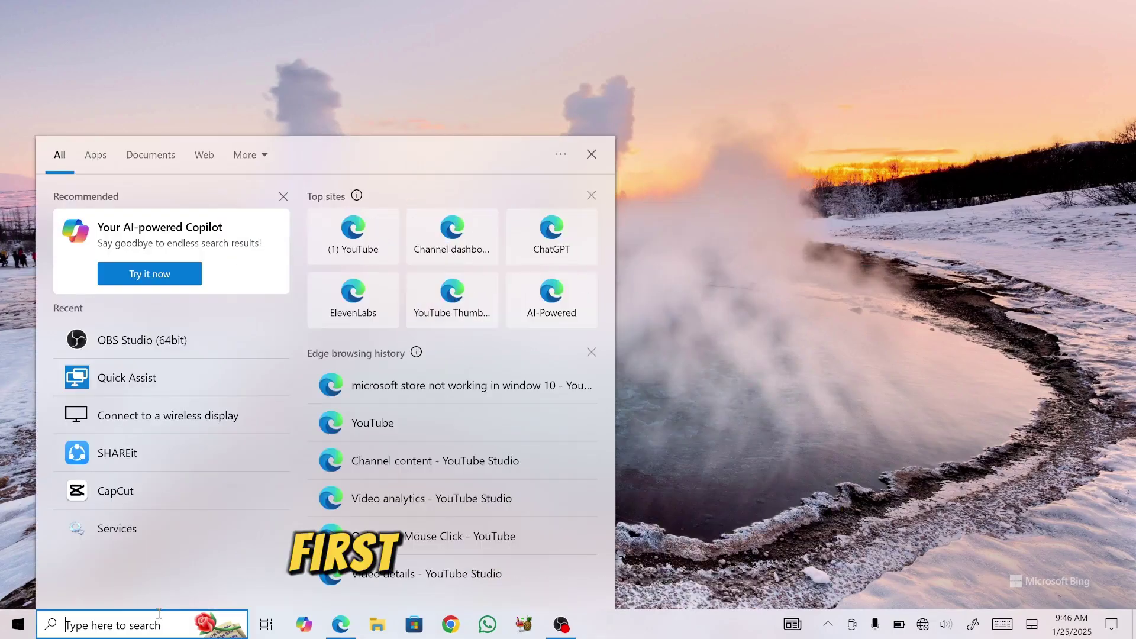
type("device")
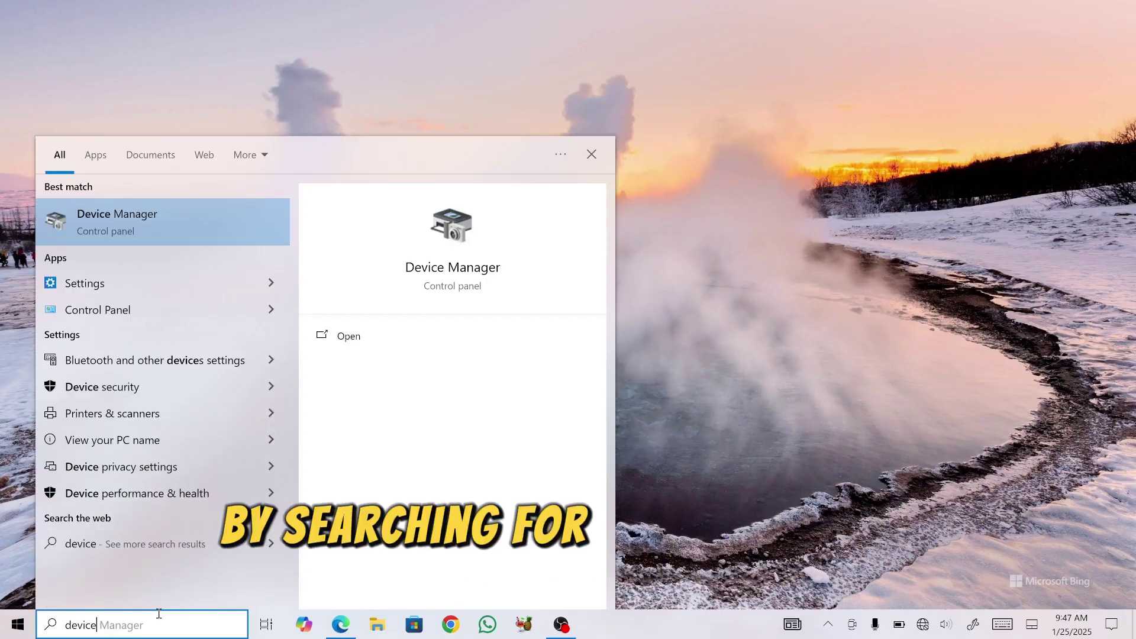
left_click(377, 337)
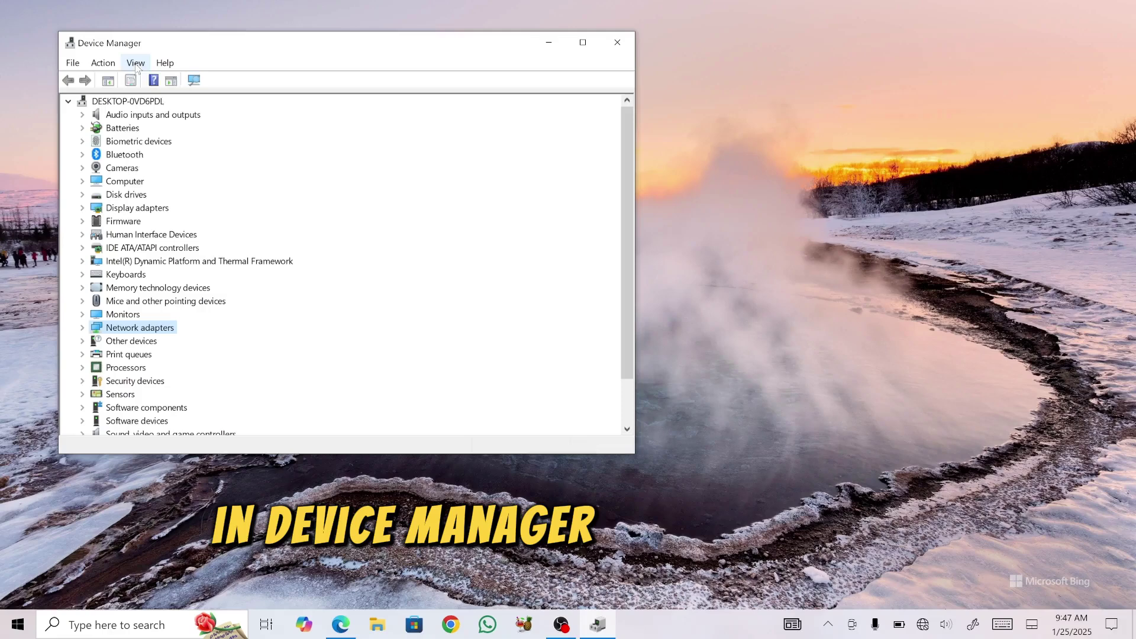
- Enable View > Show hidden devices to reveal the greyed-out Intel Wireless-AC 8265
left_click(135, 62)
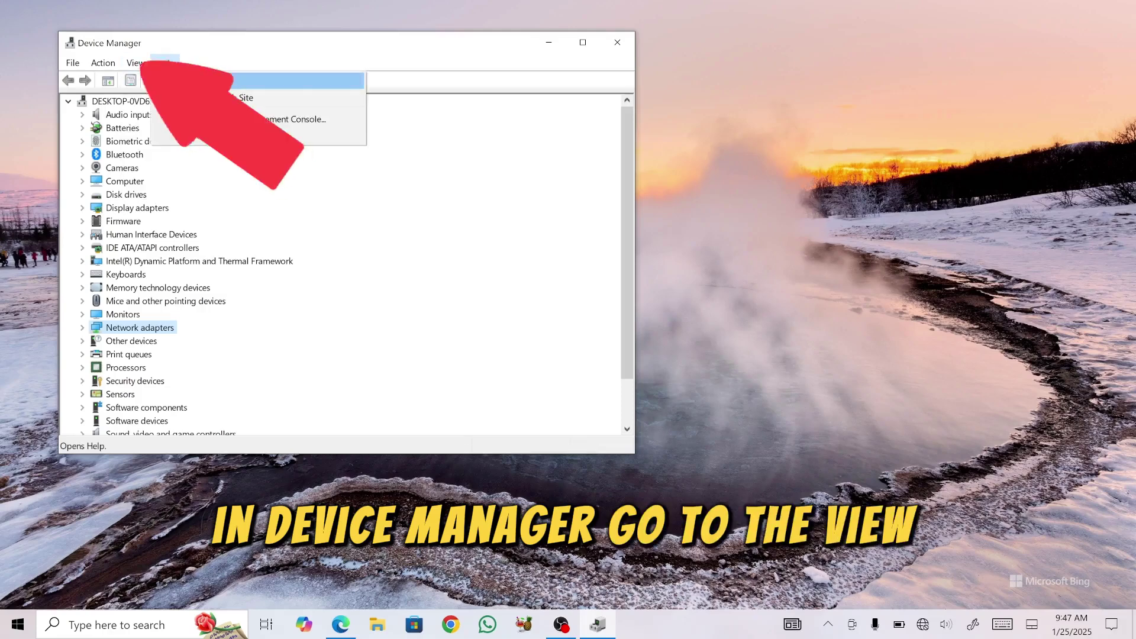
left_click(136, 62)
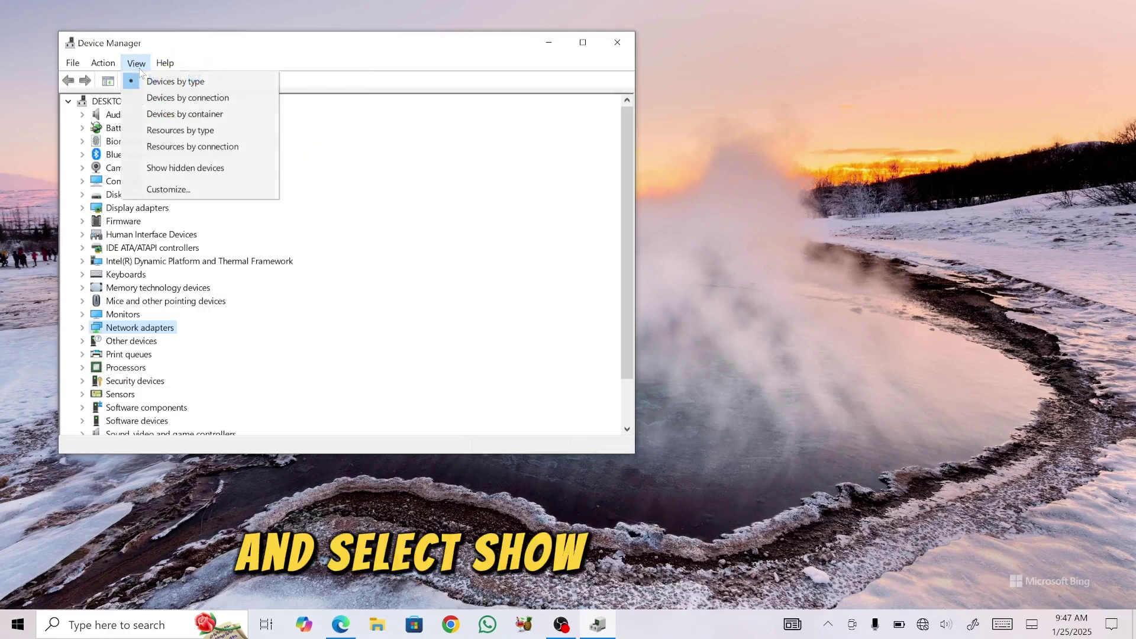
left_click(168, 169)
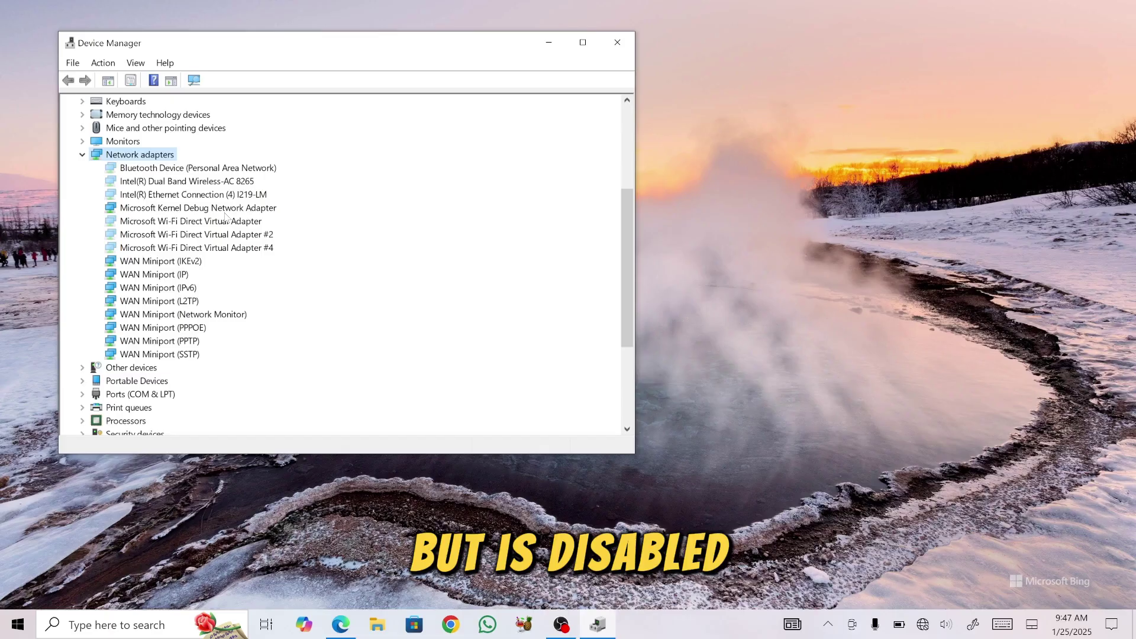
- Run Action > Scan for hardware changes to bring back the Wireless-AC 8265 adapter
right_click(184, 208)
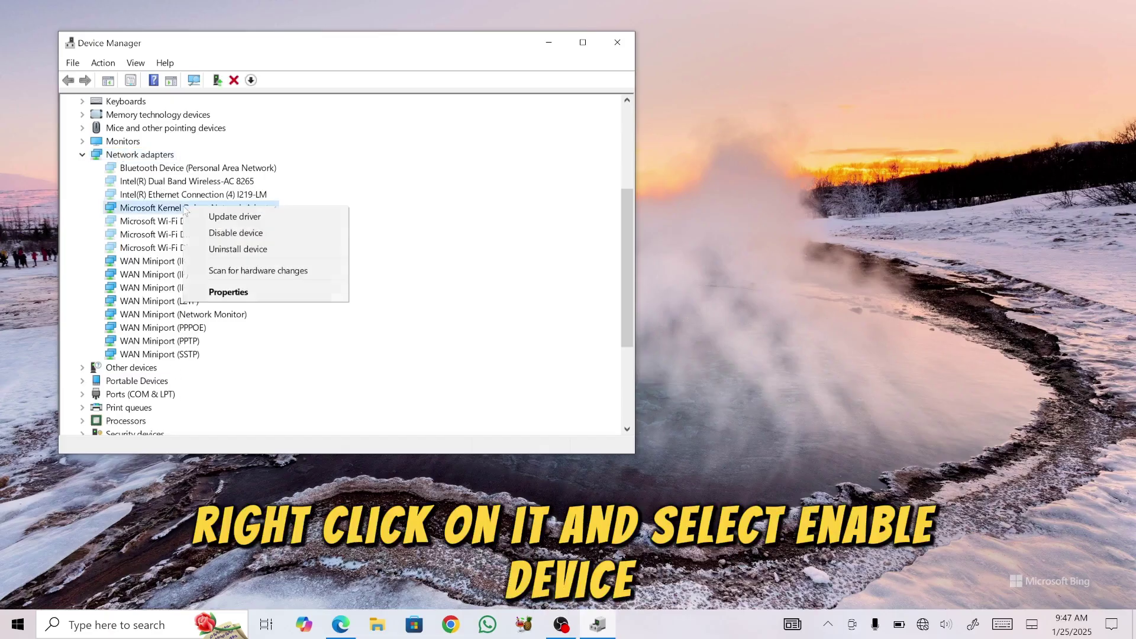
left_click(349, 179)
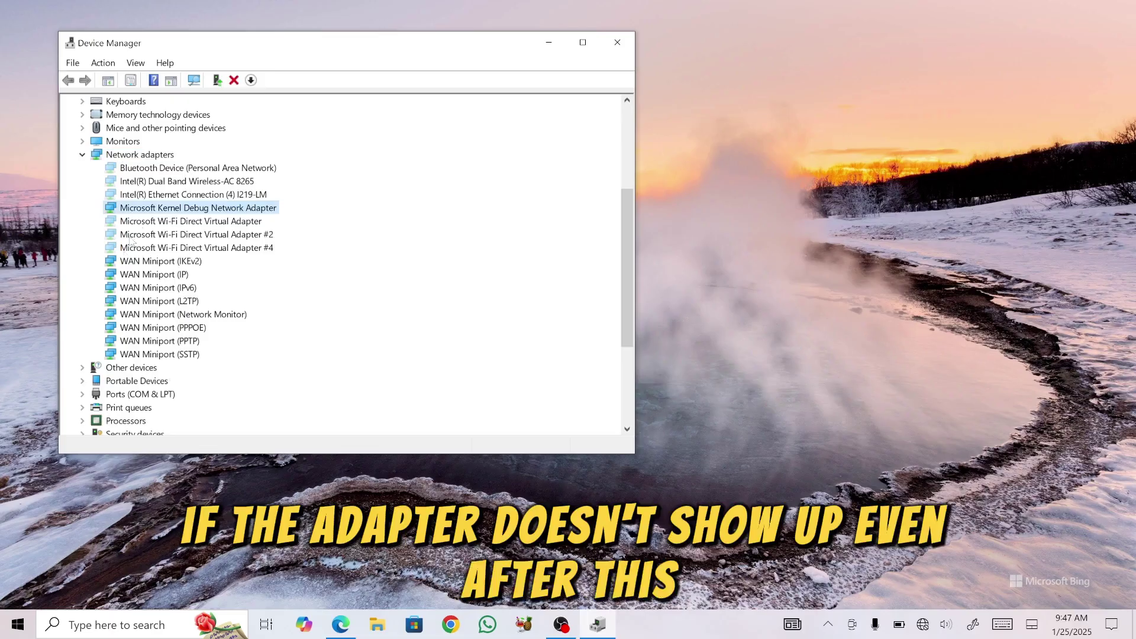
left_click(103, 63)
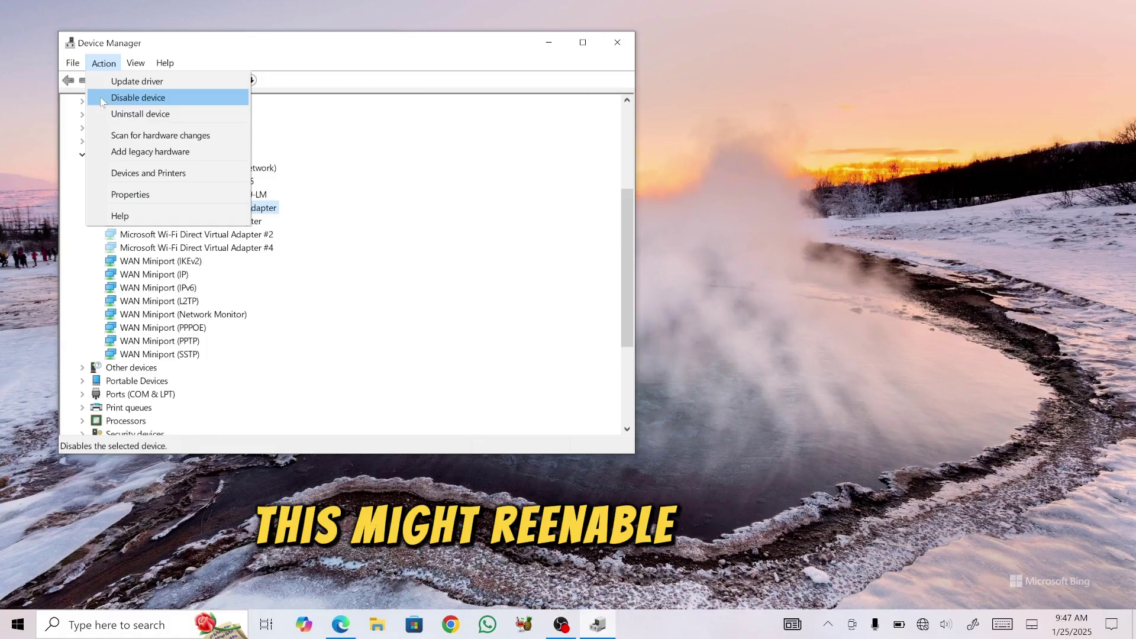
left_click(111, 137)
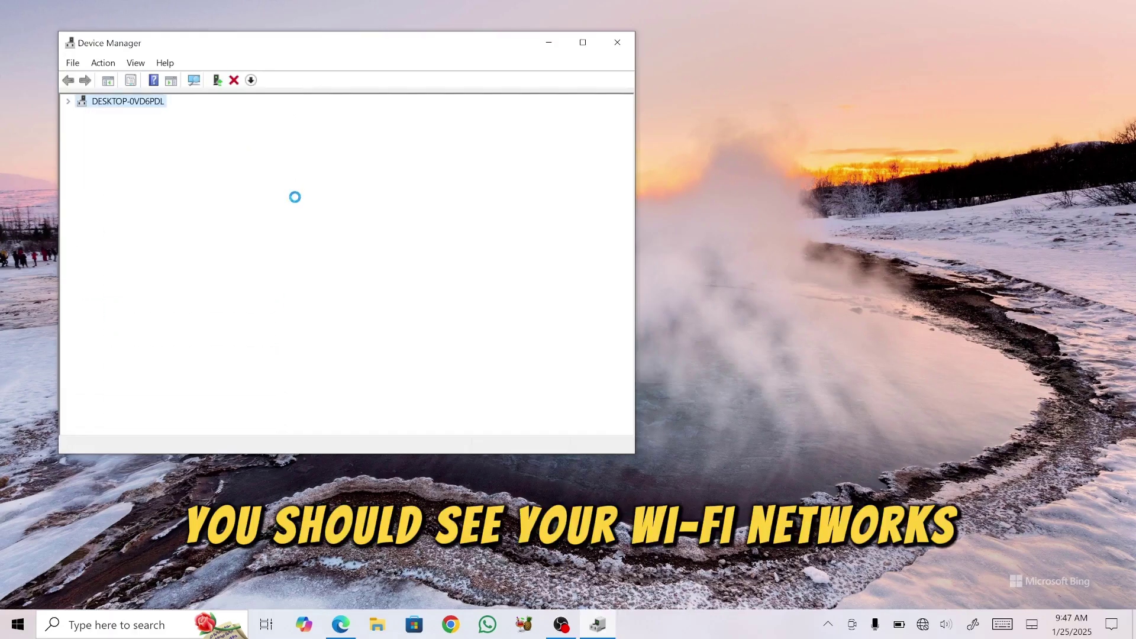
- Confirm Wi-Fi networks now appear in the flyout, then close Device Manager
left_click(923, 625)
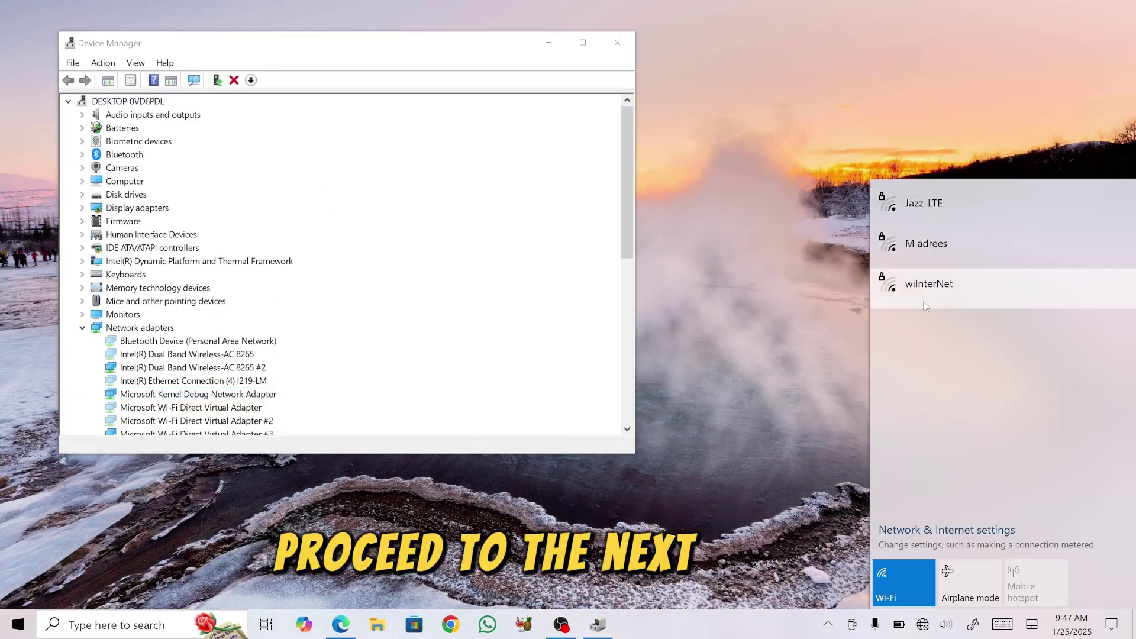
left_click(629, 71)
left_click(617, 42)
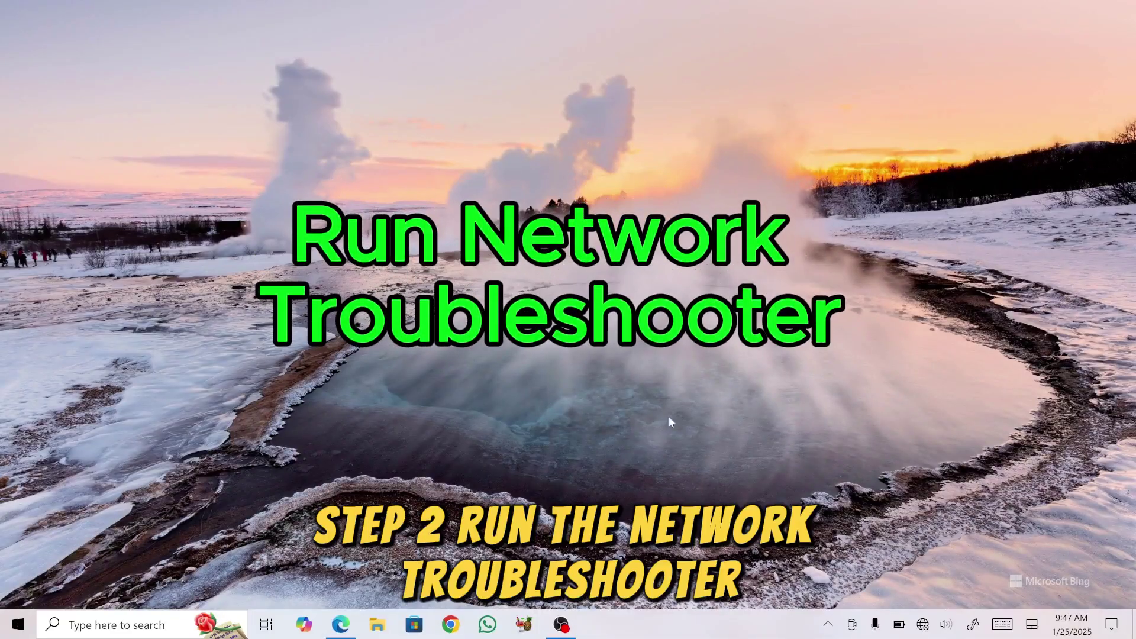
- Start the Network & Internet troubleshooter from Settings, then cancel it
left_click(18, 624)
left_click(29, 559)
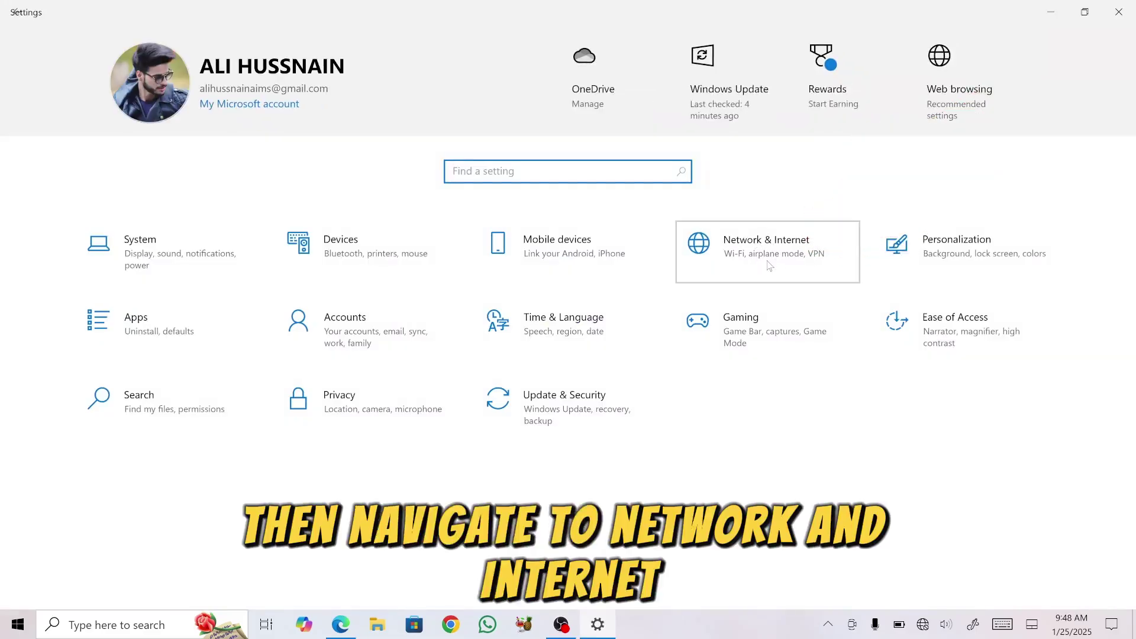
left_click(769, 266)
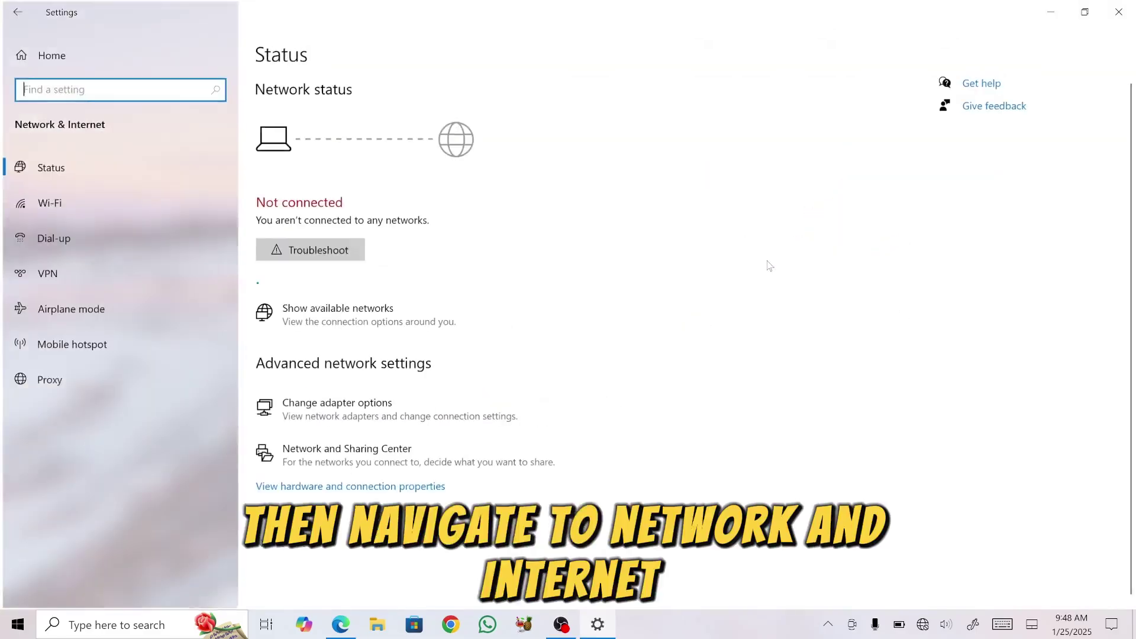
left_click(324, 256)
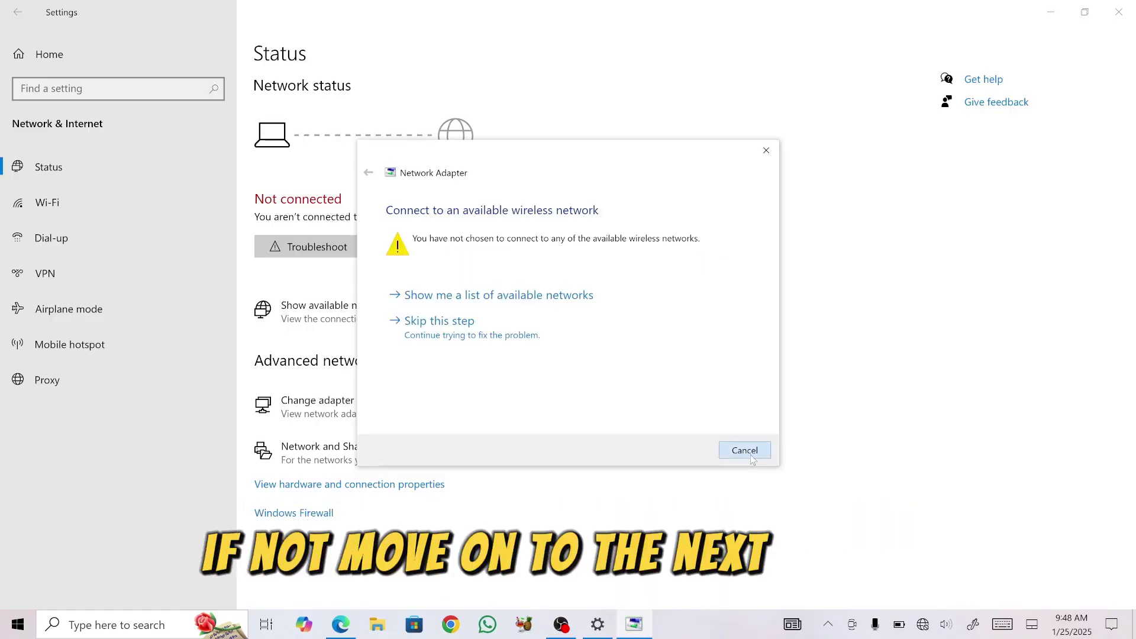
left_click(751, 453)
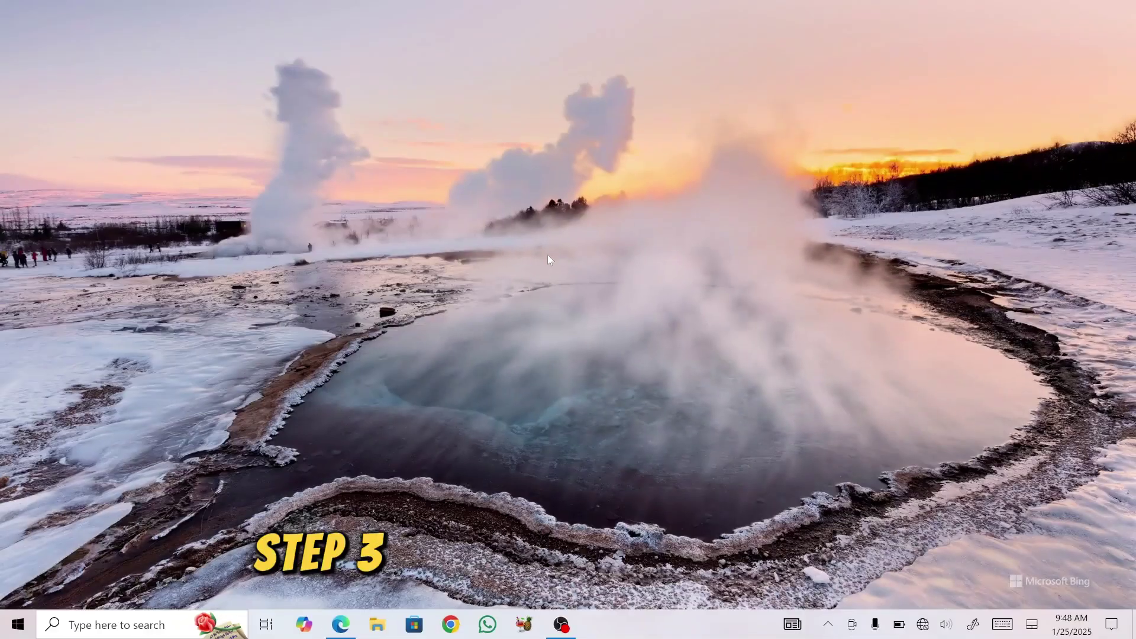
- Open the Services console via a 'serv' search, maximize it, and scroll down the service list
left_click(65, 627)
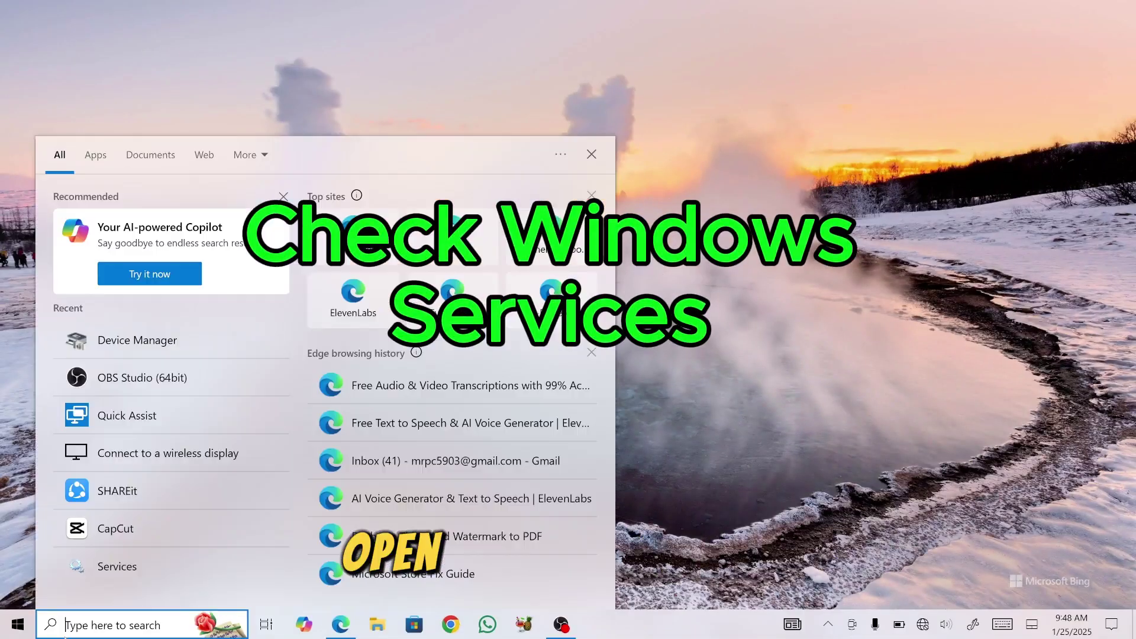
type("servi")
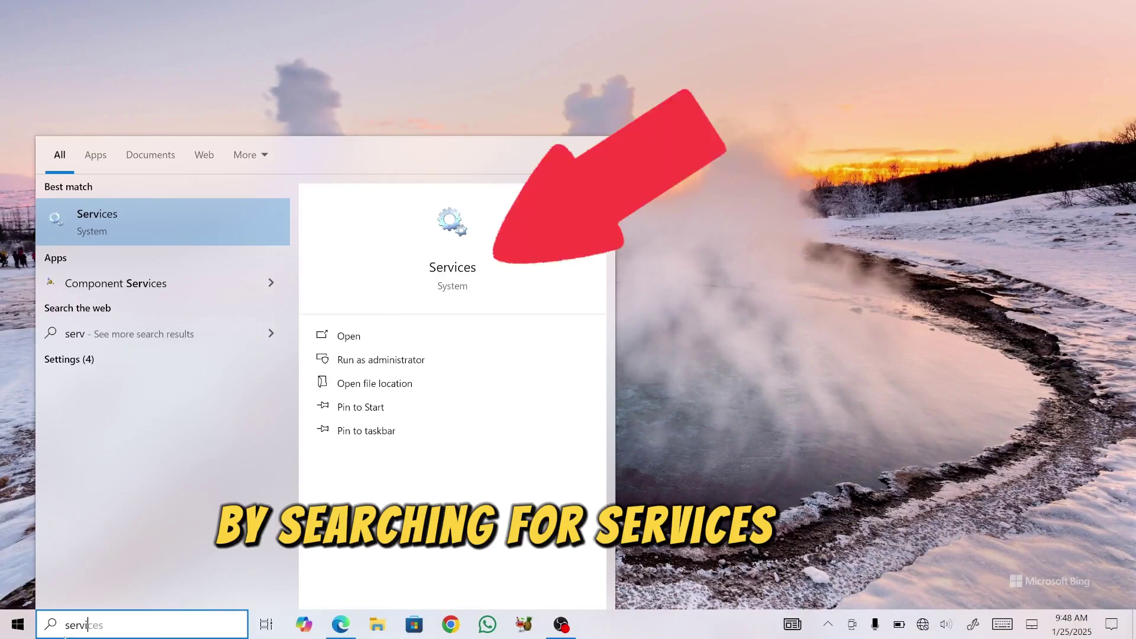
left_click(416, 337)
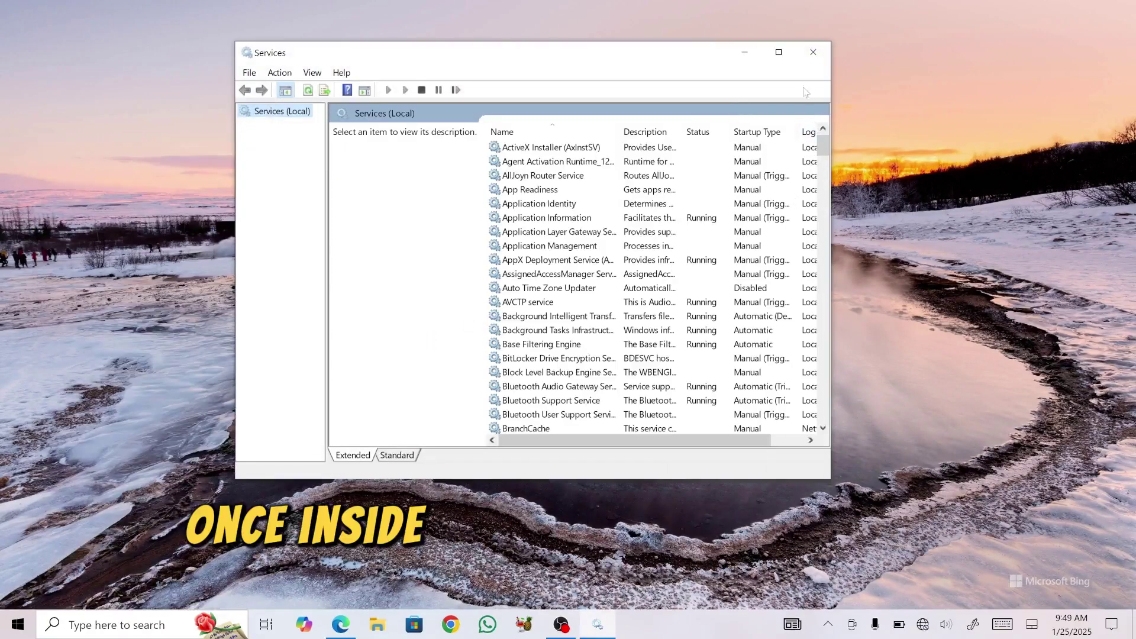
left_click(781, 59)
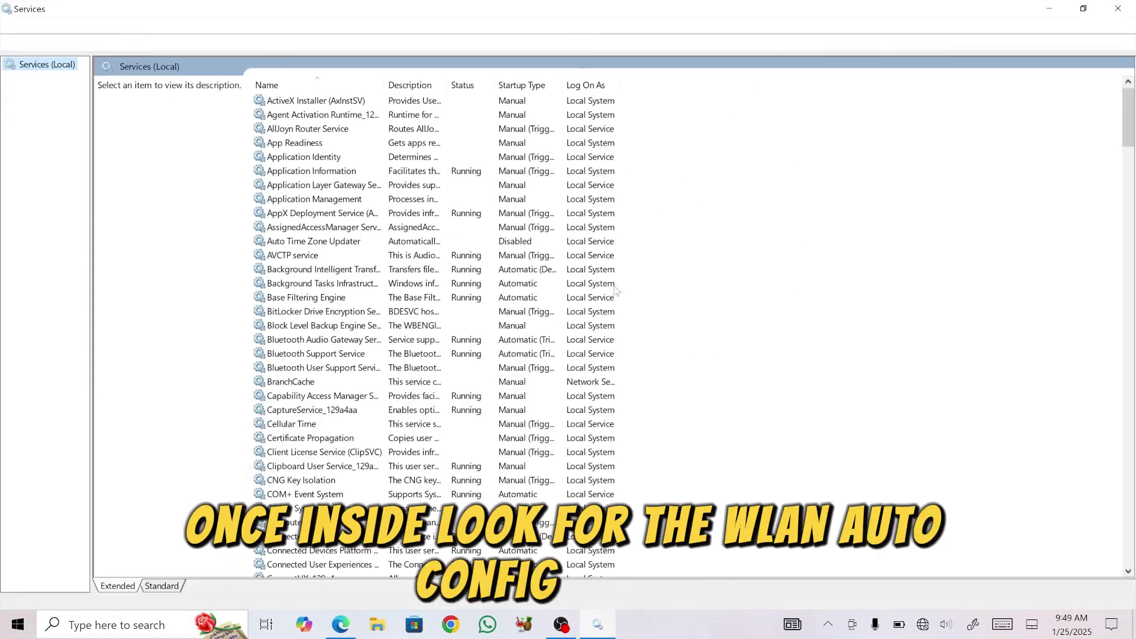
scroll(750, 380, "down", 20)
scroll(751, 380, "down", 20)
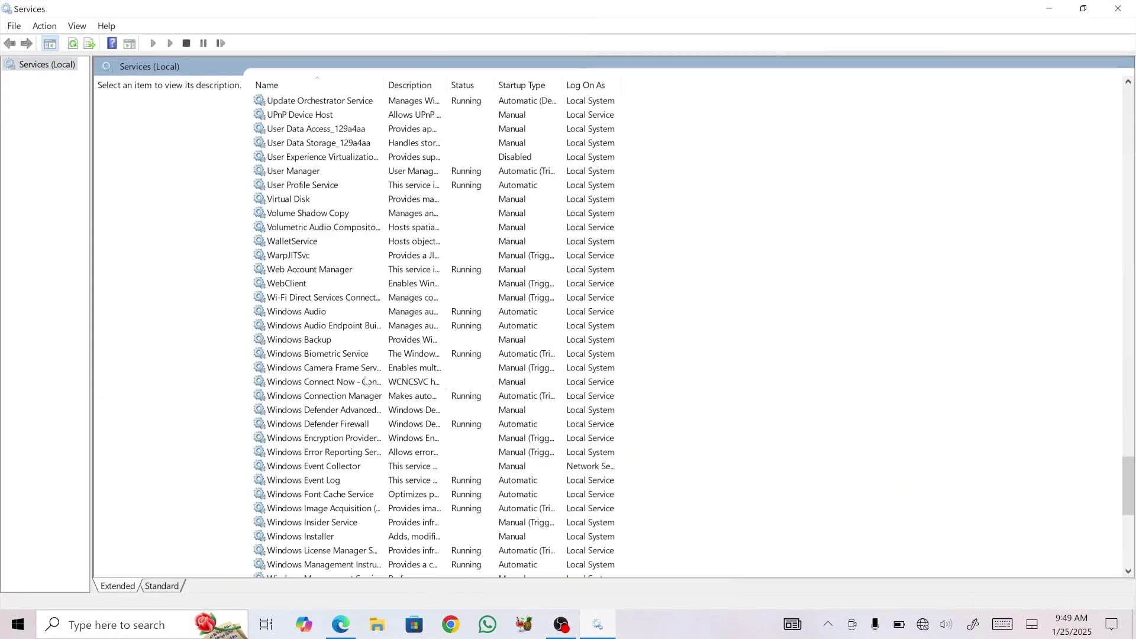
scroll(367, 382, "down", 10)
- Set WLAN AutoConfig's startup type to Automatic in its Properties and apply it
left_click(300, 441)
right_click(300, 445)
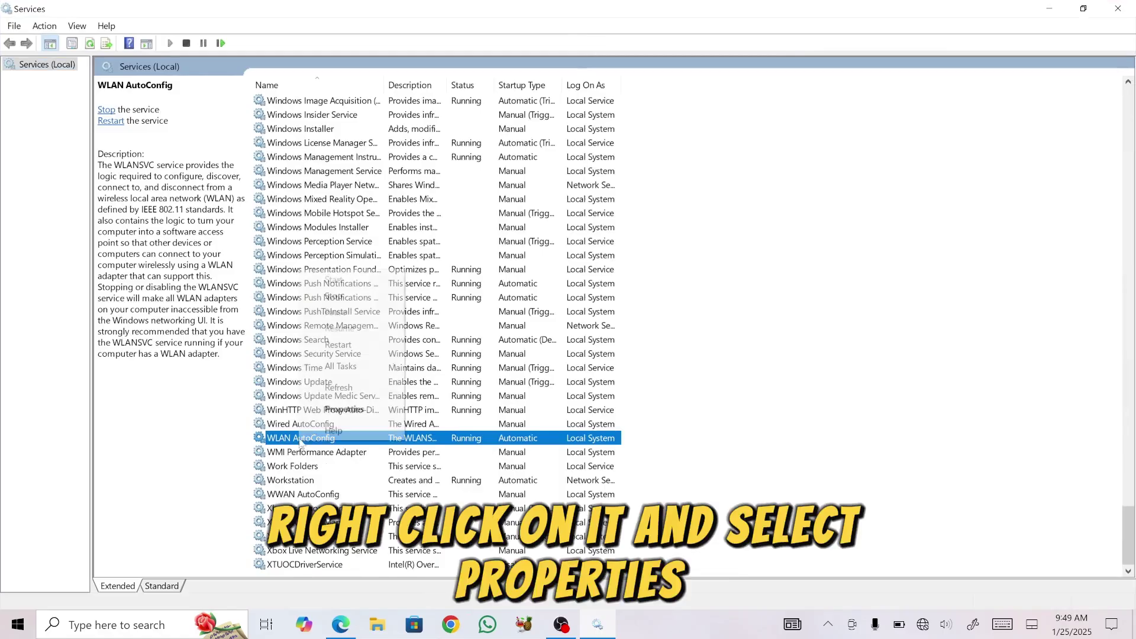
left_click(338, 411)
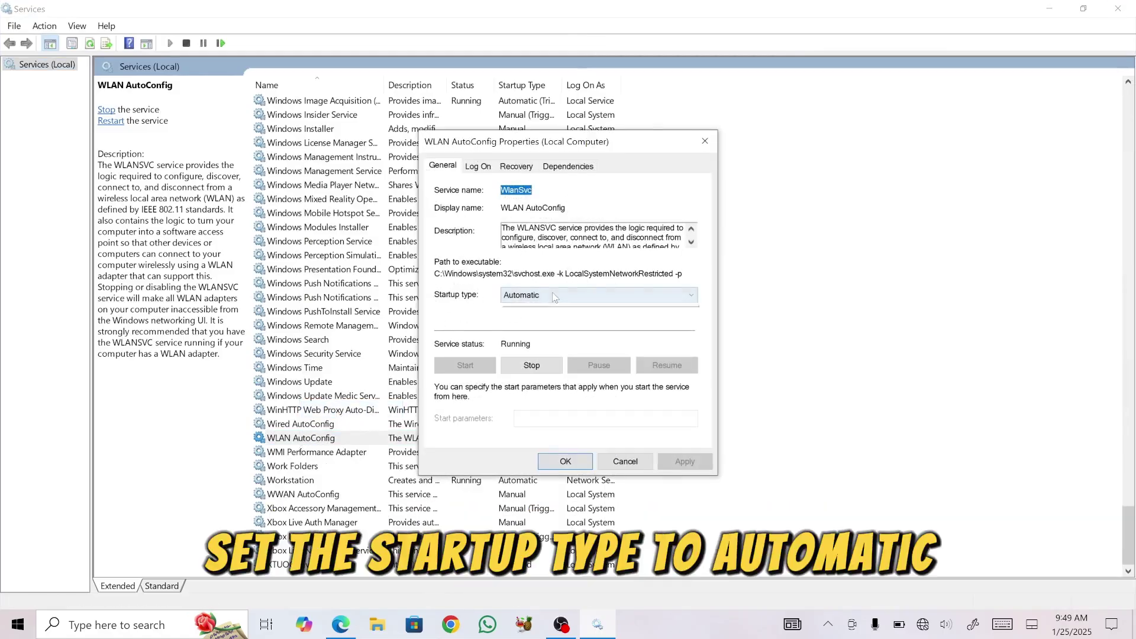
left_click(598, 294)
left_click(533, 319)
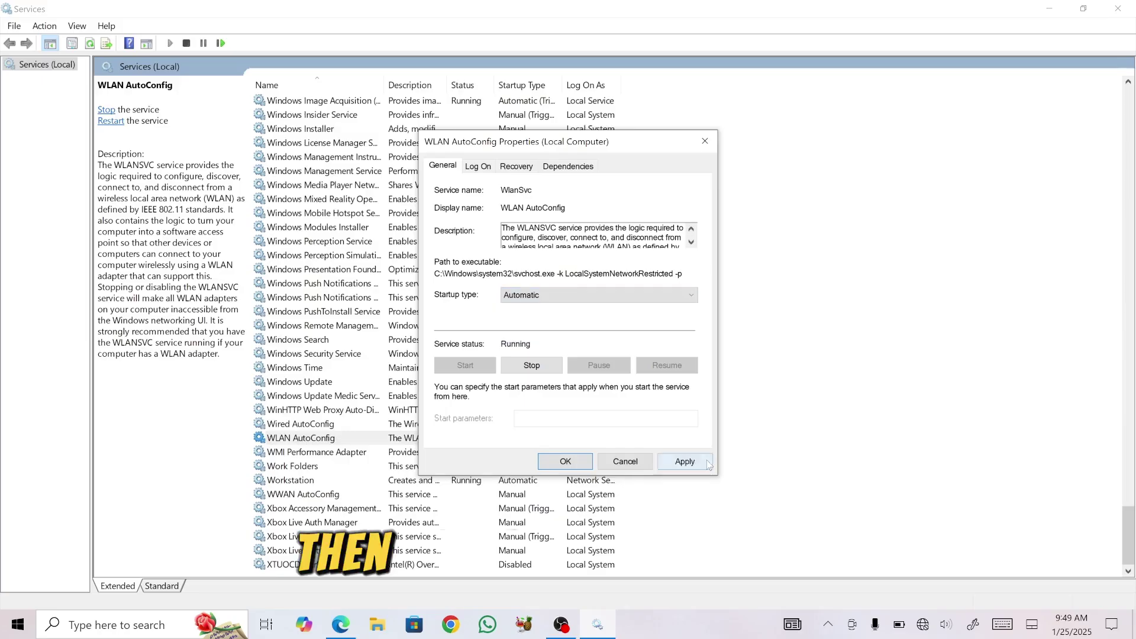
left_click(565, 462)
right_click(363, 440)
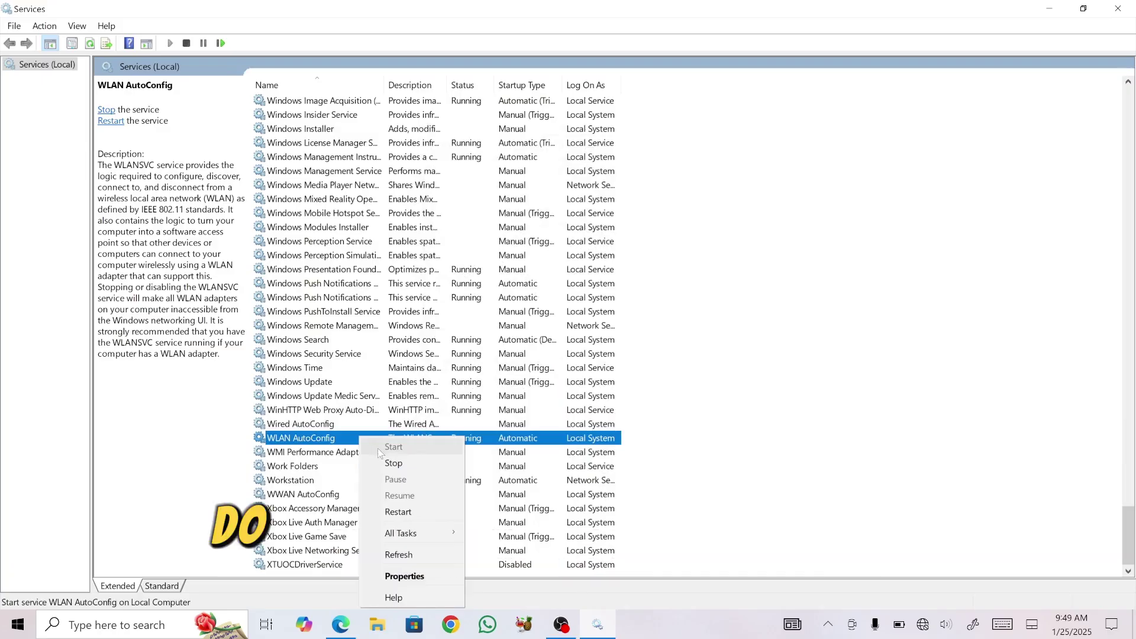
- Set WWAN AutoConfig's startup type to Automatic, start the service, and save its properties
left_click(335, 439)
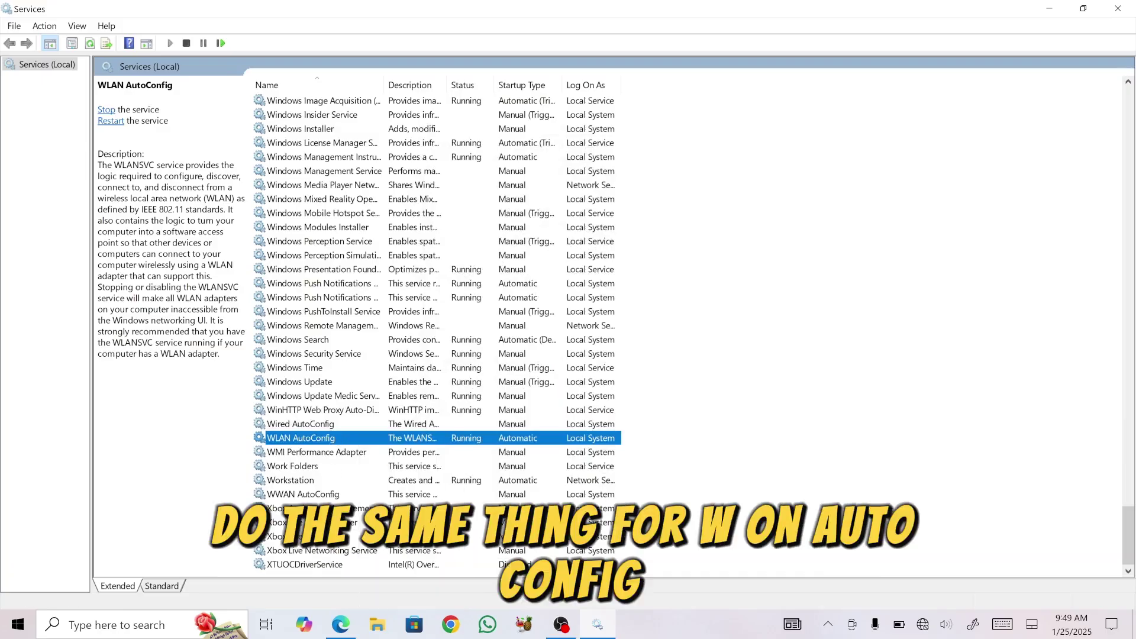
left_click(329, 495)
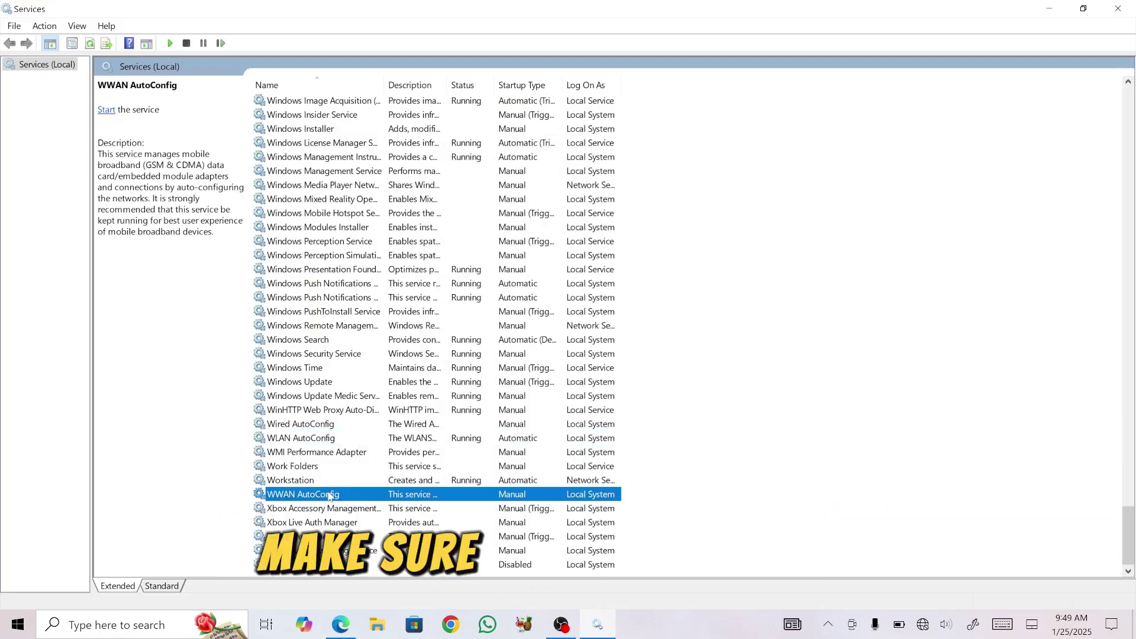
right_click(329, 494)
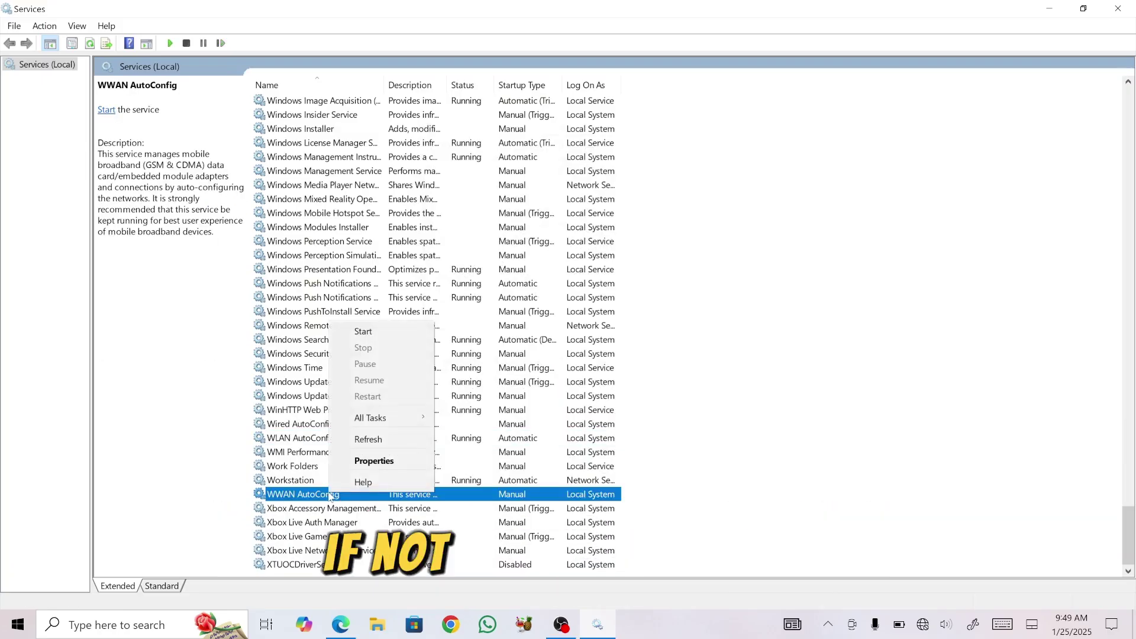
left_click(363, 465)
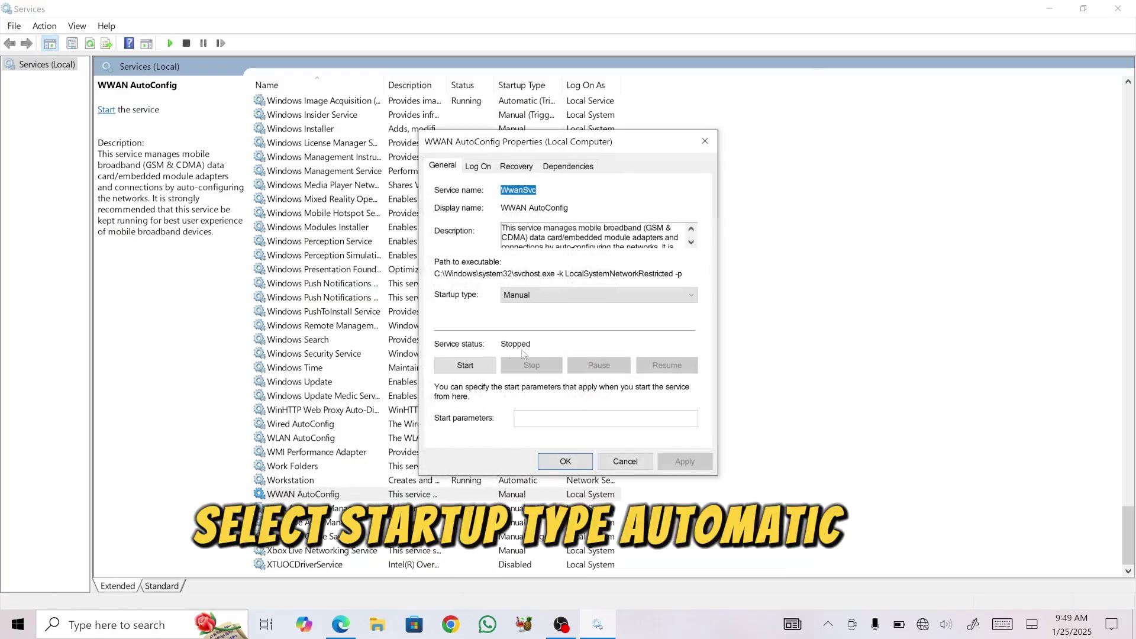
left_click(567, 296)
left_click(568, 318)
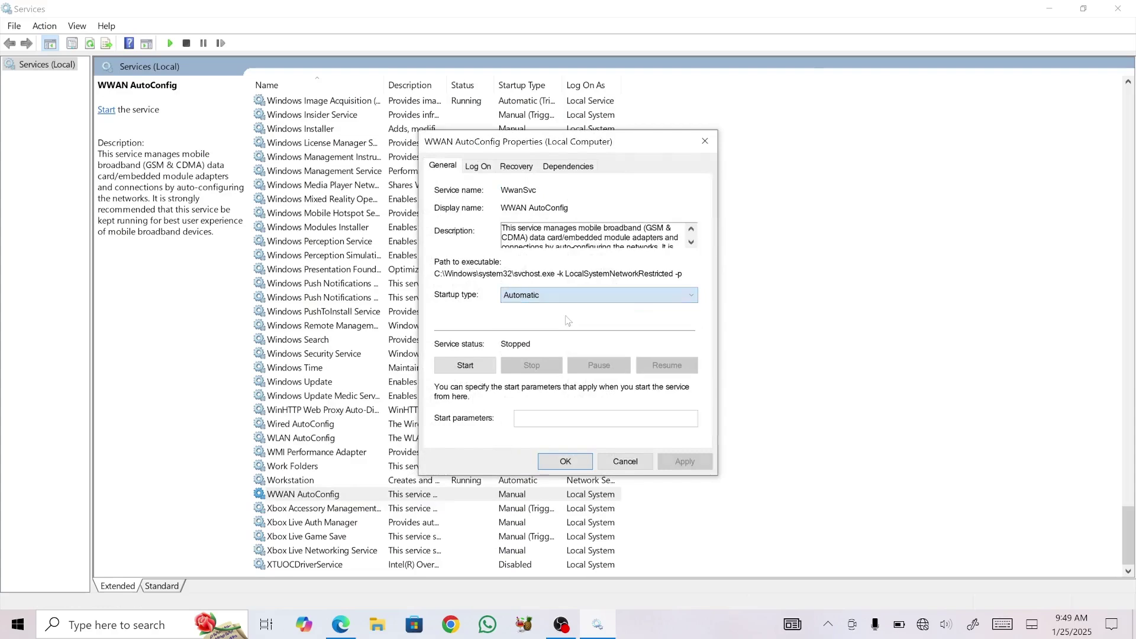
left_click(465, 366)
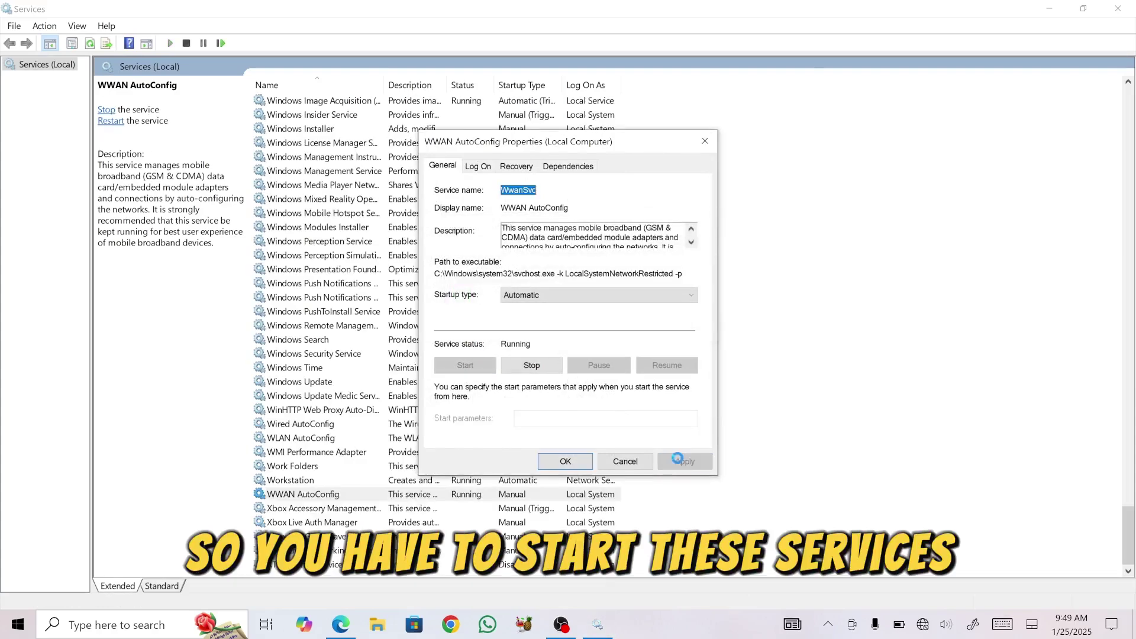
left_click(567, 463)
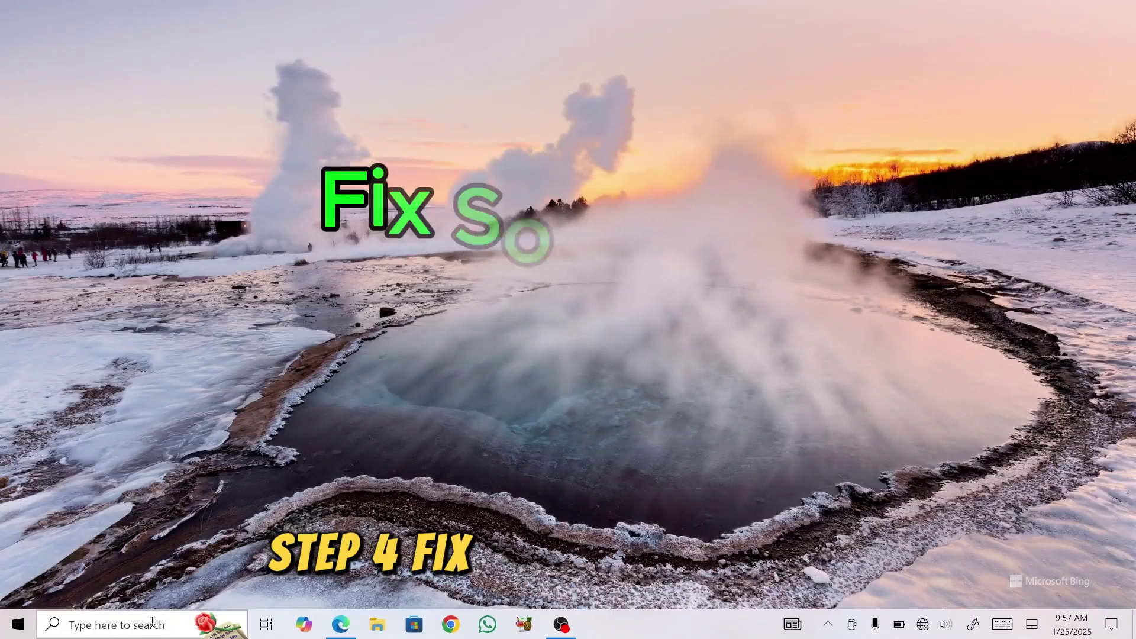
left_click(153, 627)
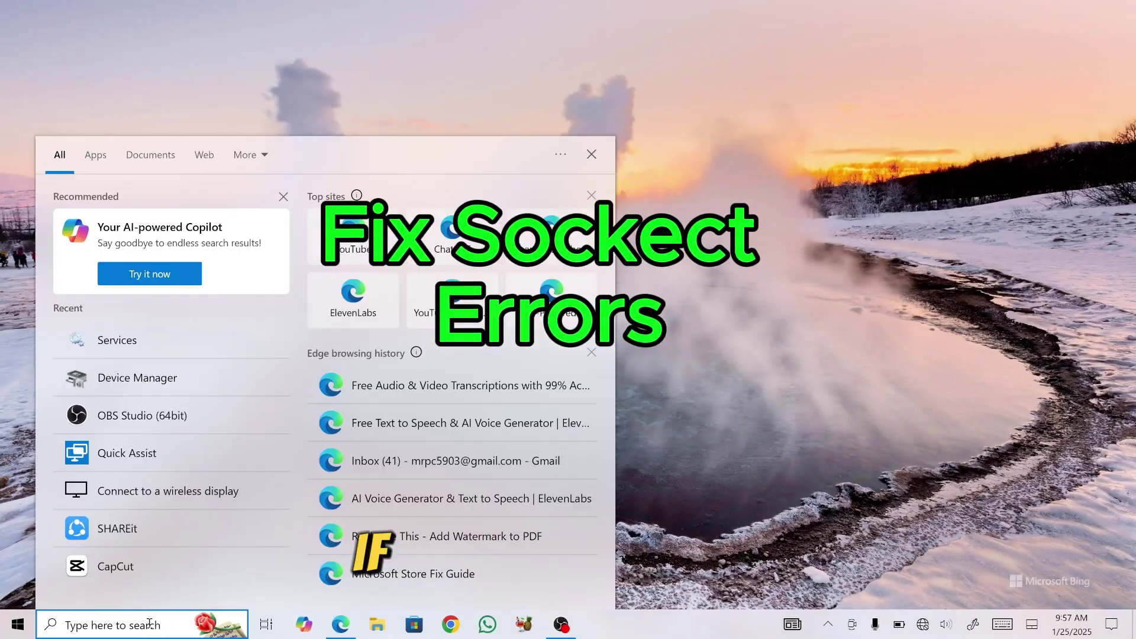
- In an administrator Command Prompt, run 'netsh winsock reset' and then 'netcfg -d'
type("cmd")
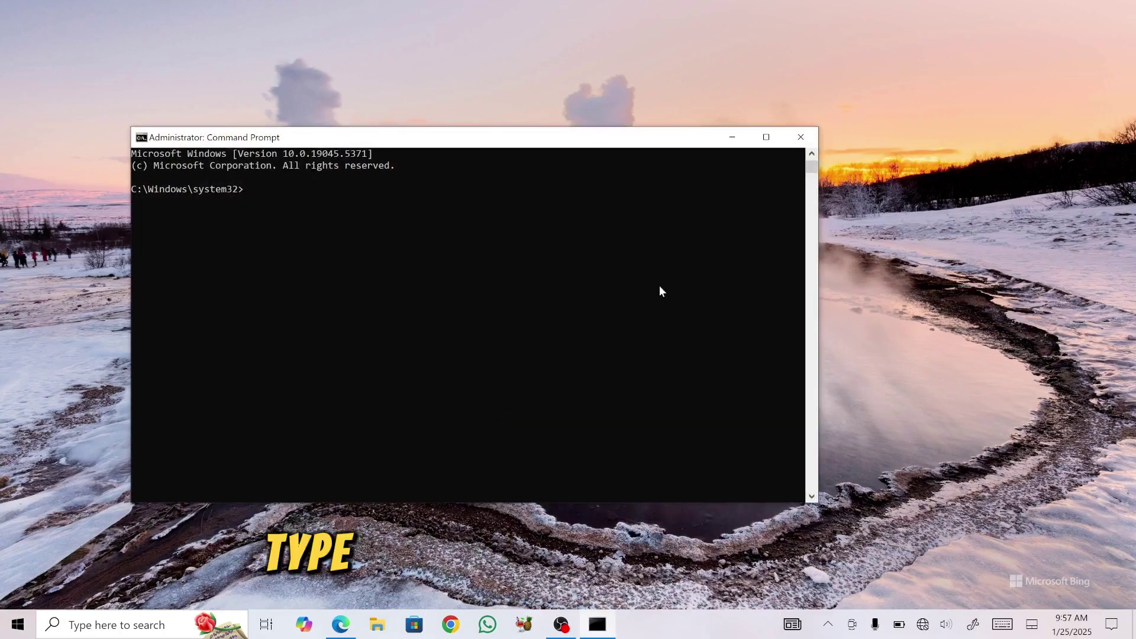
type("netsh winsock")
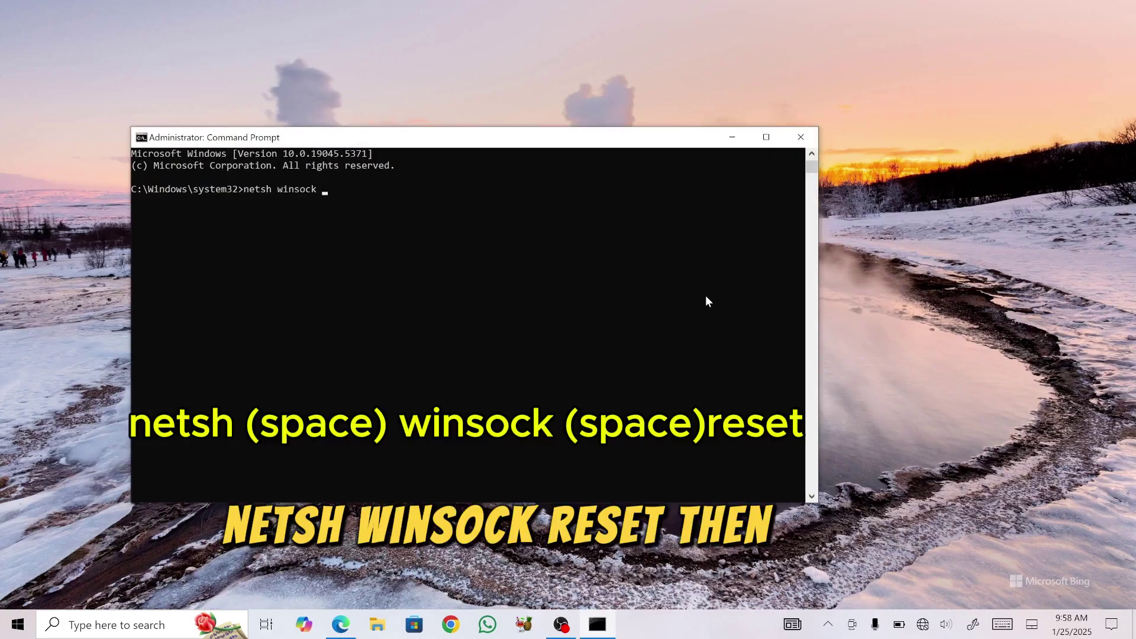
type(" reset")
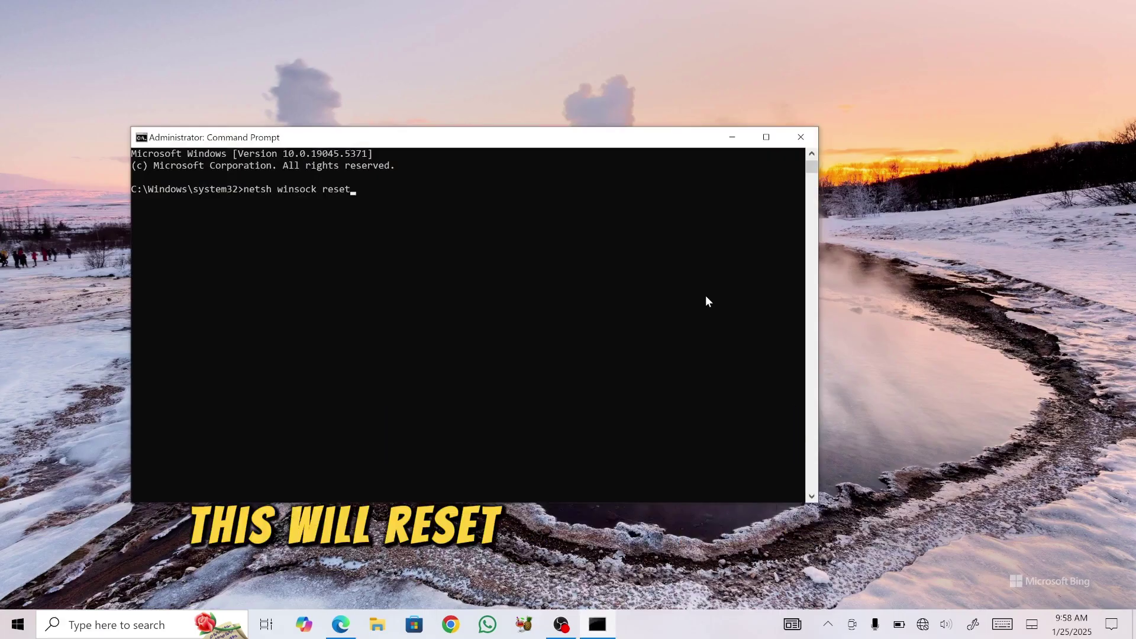
key("Return")
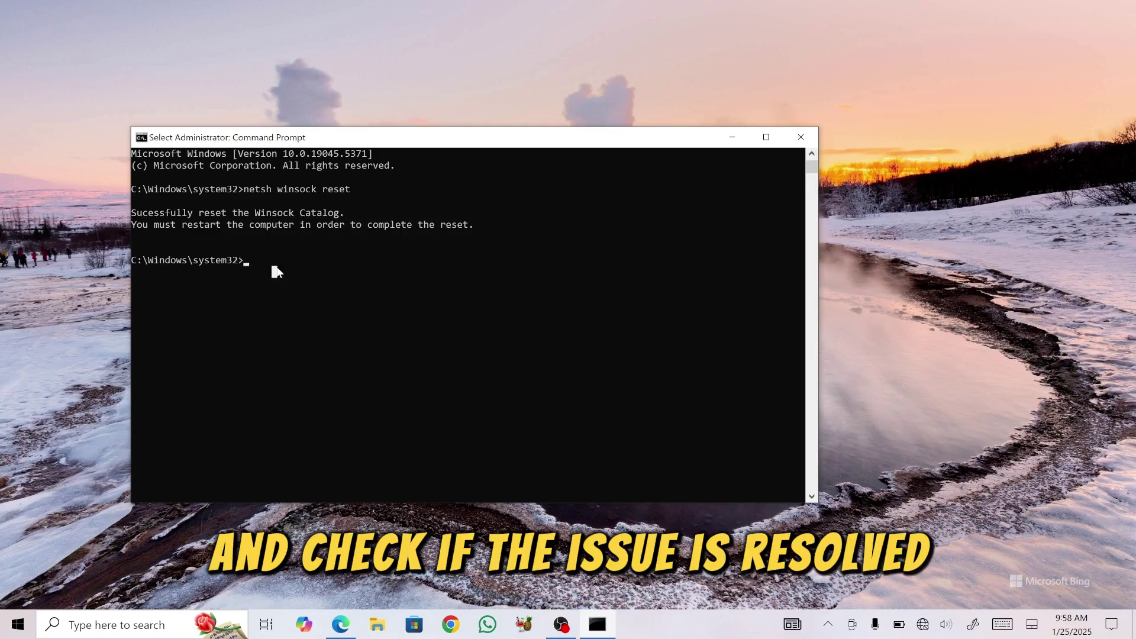
type("netc")
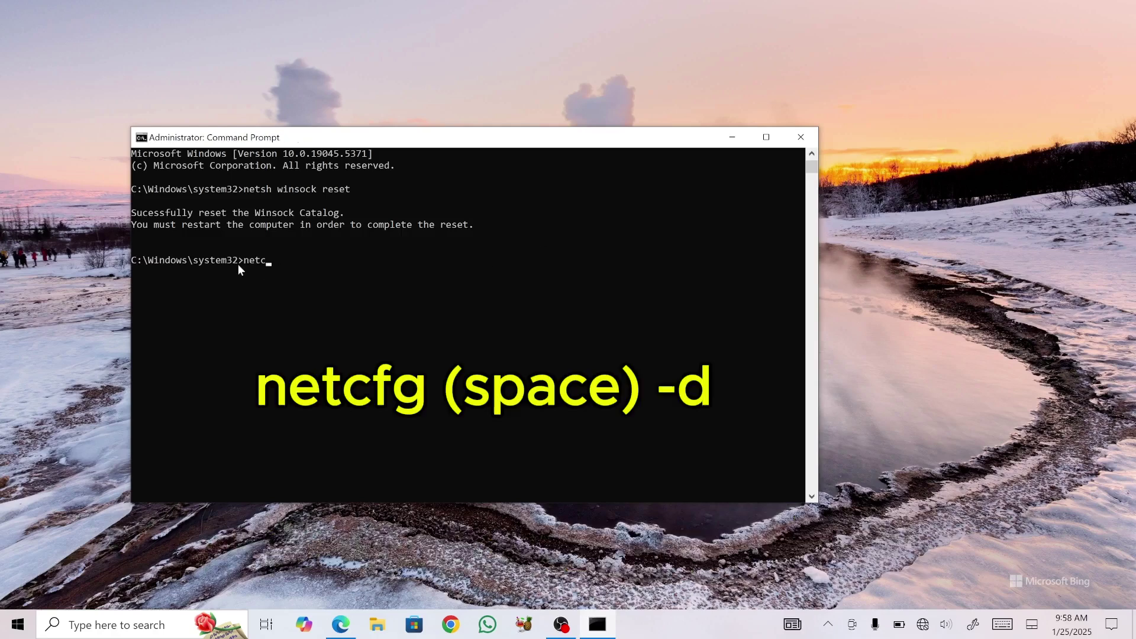
type("fg -d")
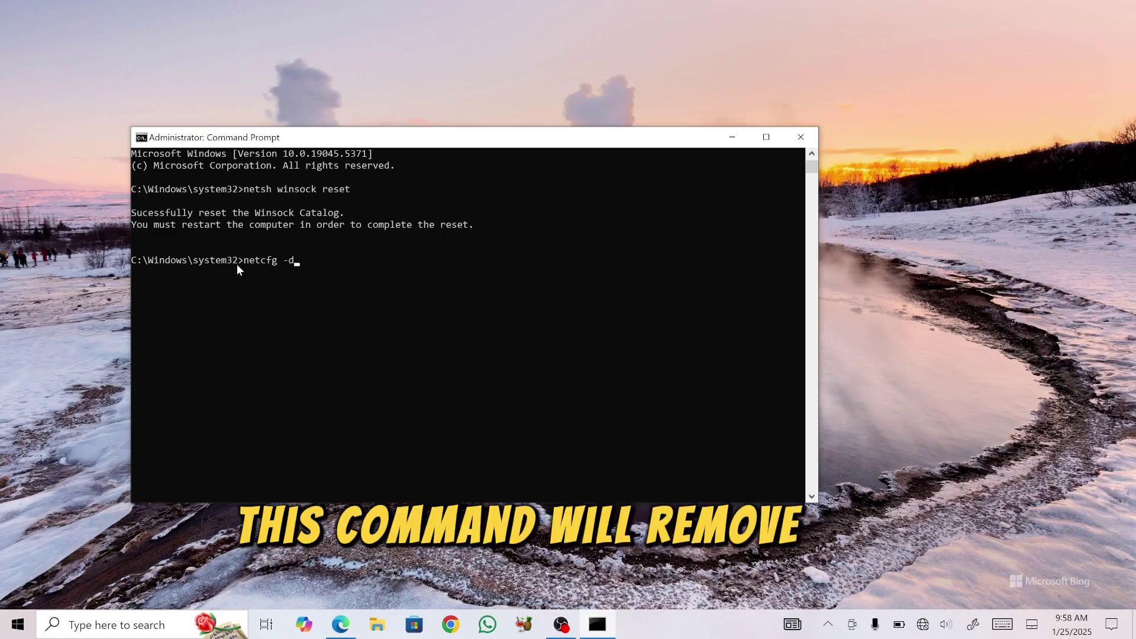
key("Return")
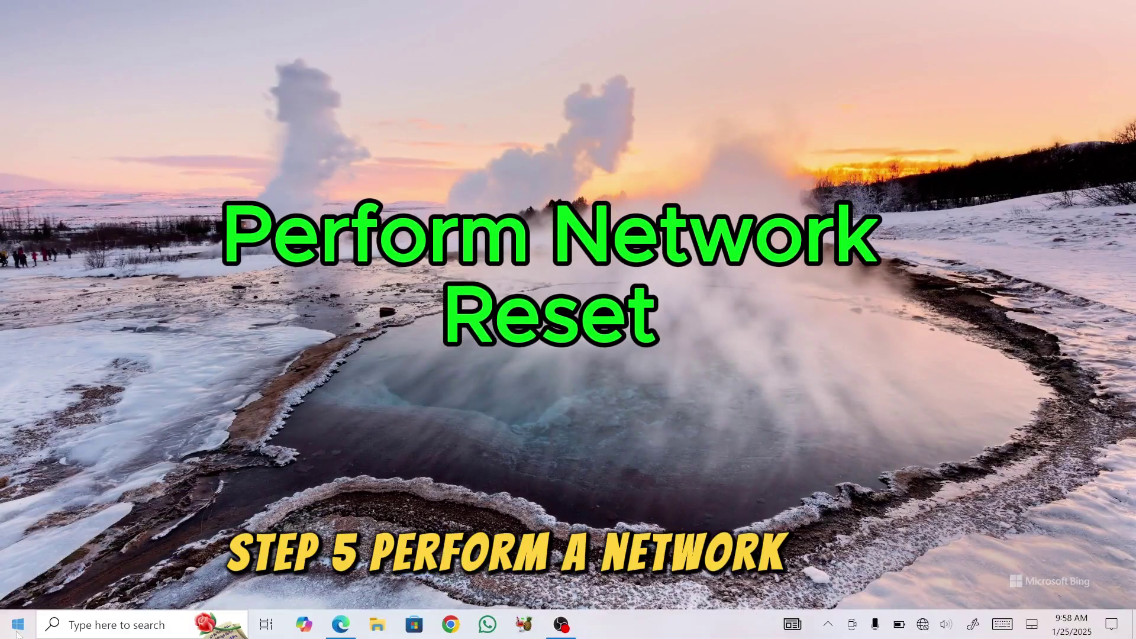
- Go to Settings > Network & Internet > Network reset and reset all network adapters
left_click(26, 635)
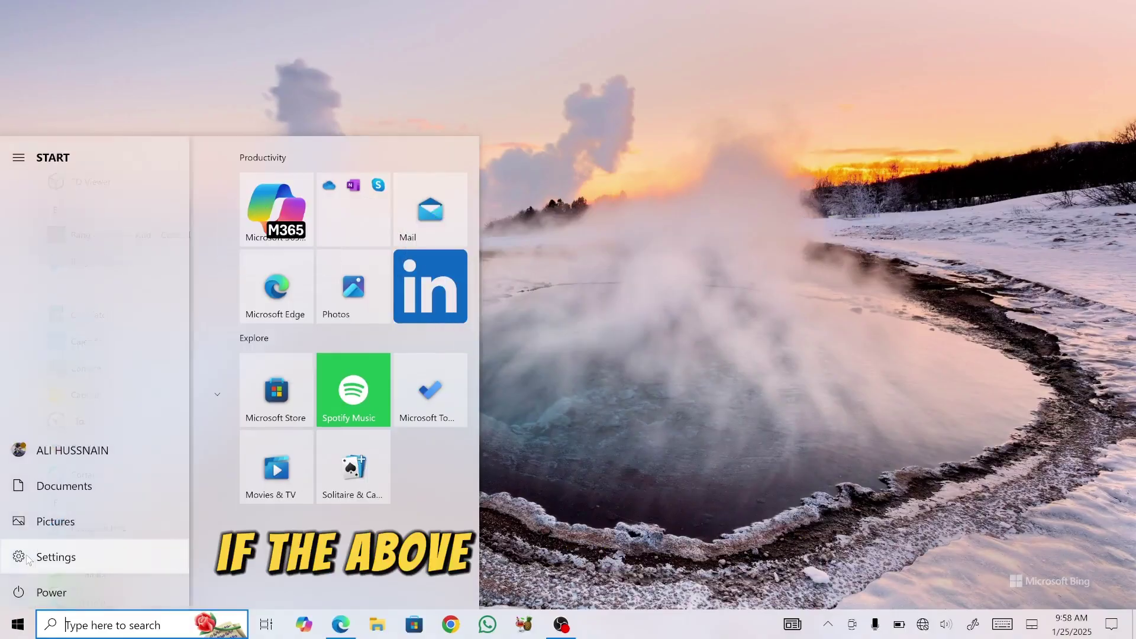
left_click(26, 556)
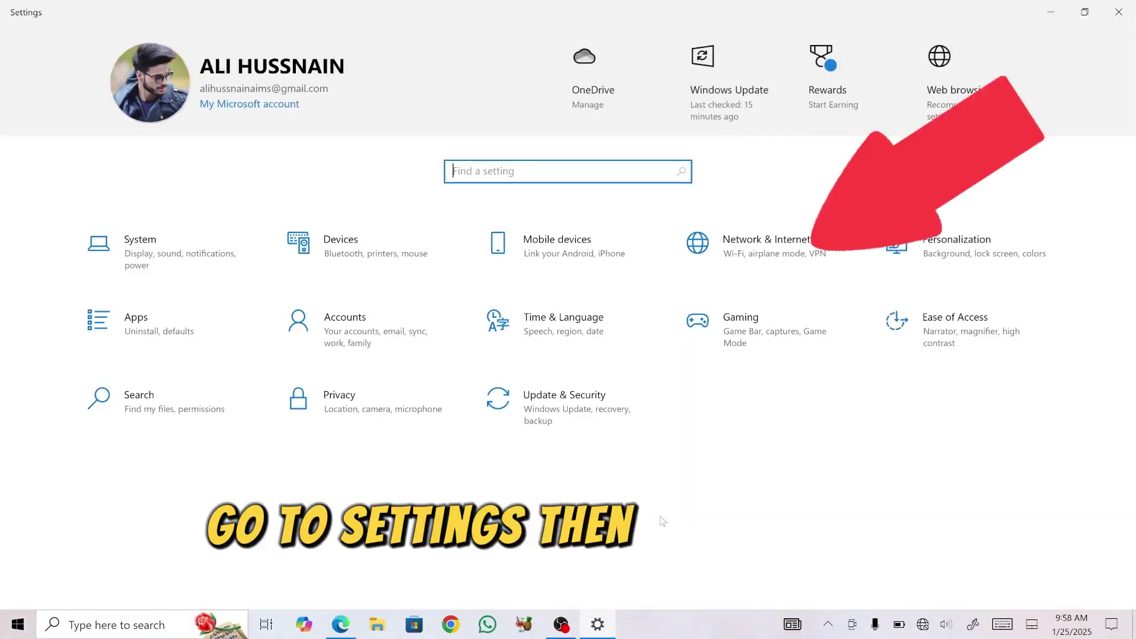
left_click(746, 269)
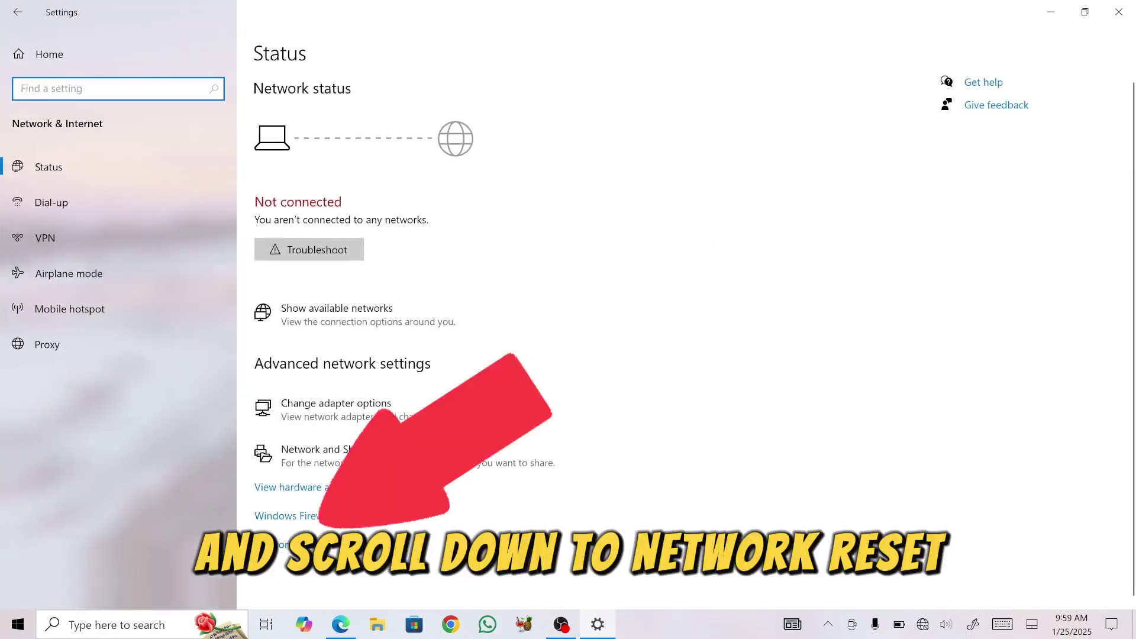
left_click(300, 545)
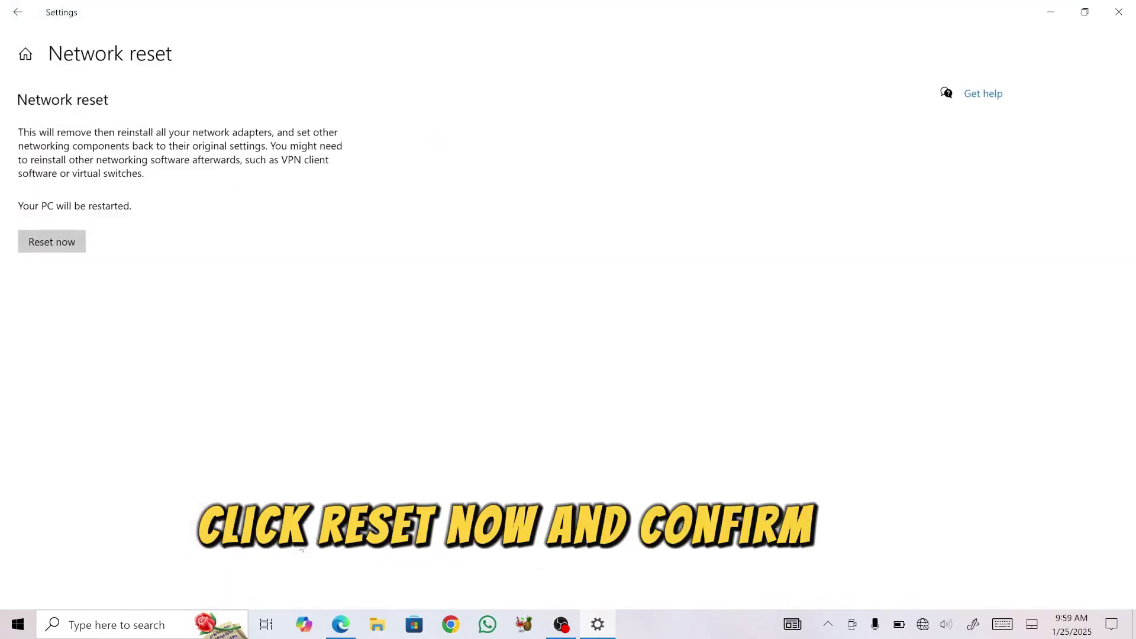
left_click(56, 245)
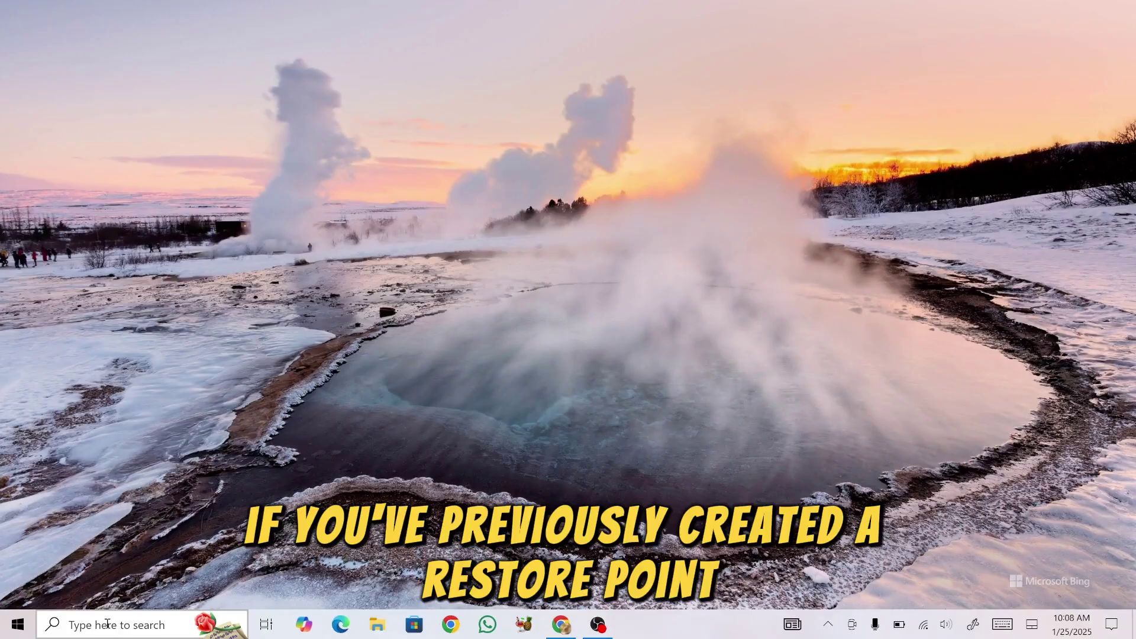
- Launch System Restore by running rstrui.exe from the Win+R Run dialog
left_click(107, 625)
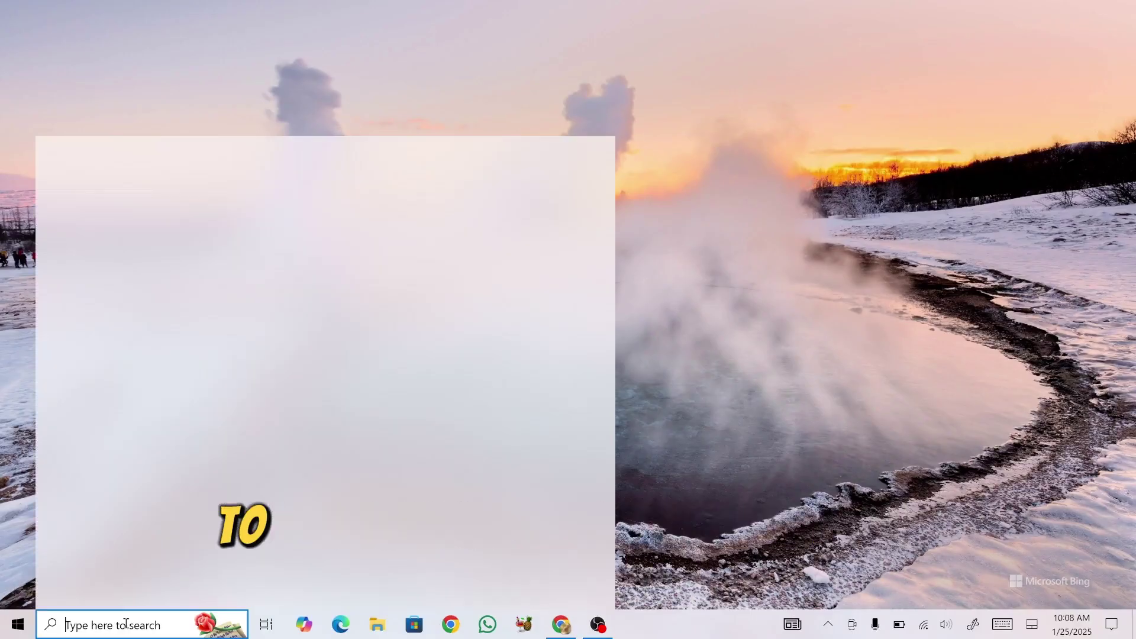
left_click(840, 460)
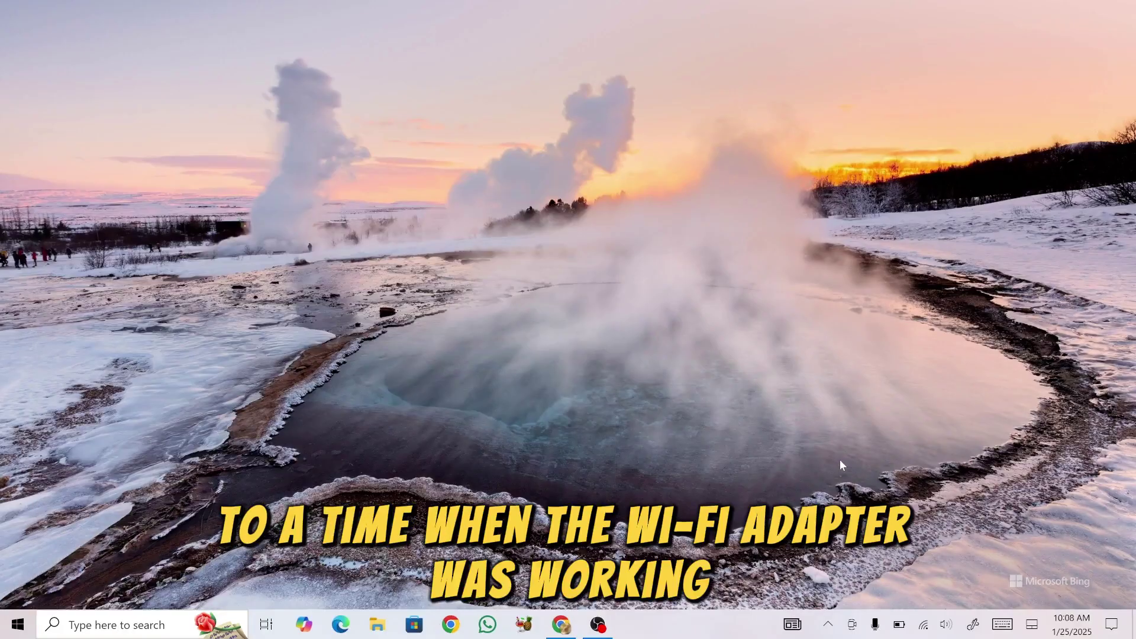
key("super+r")
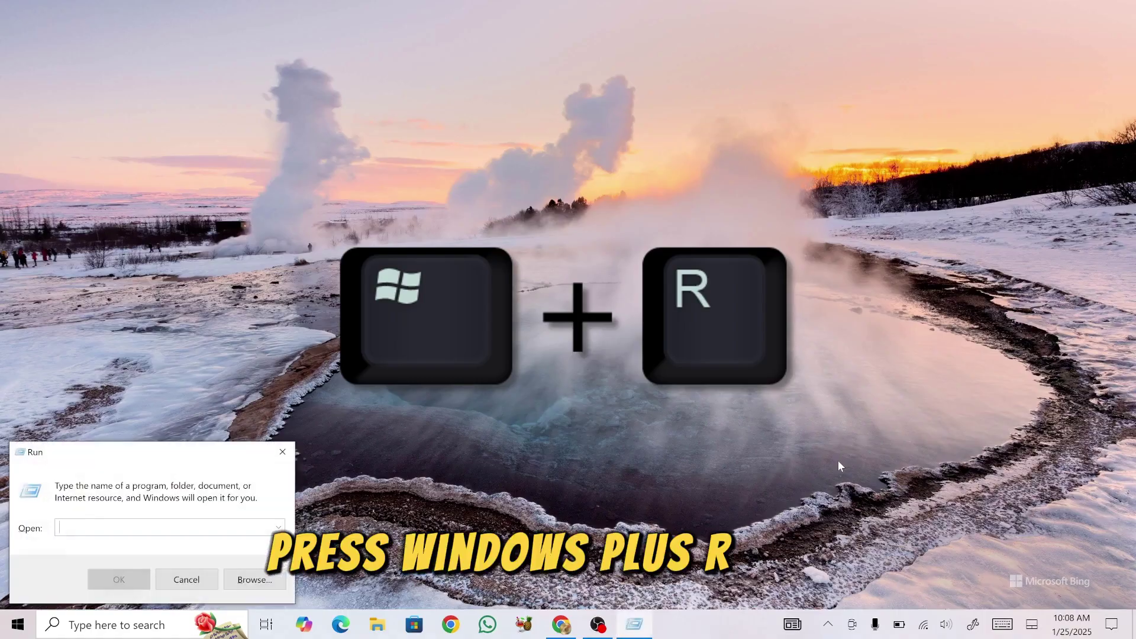
type("rstr")
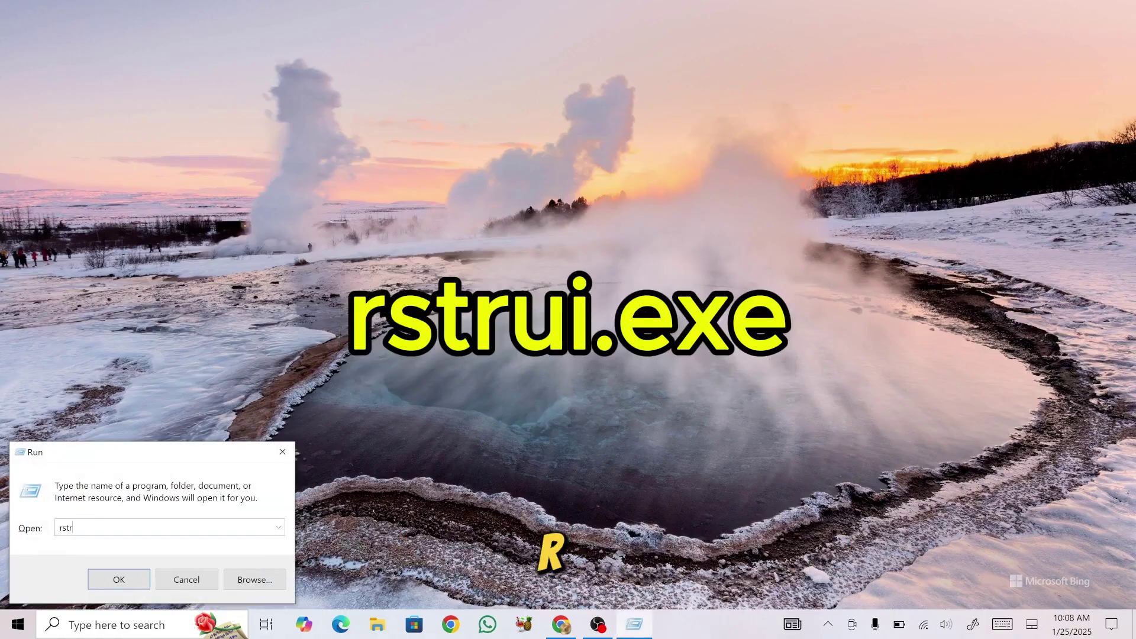
type("ui.")
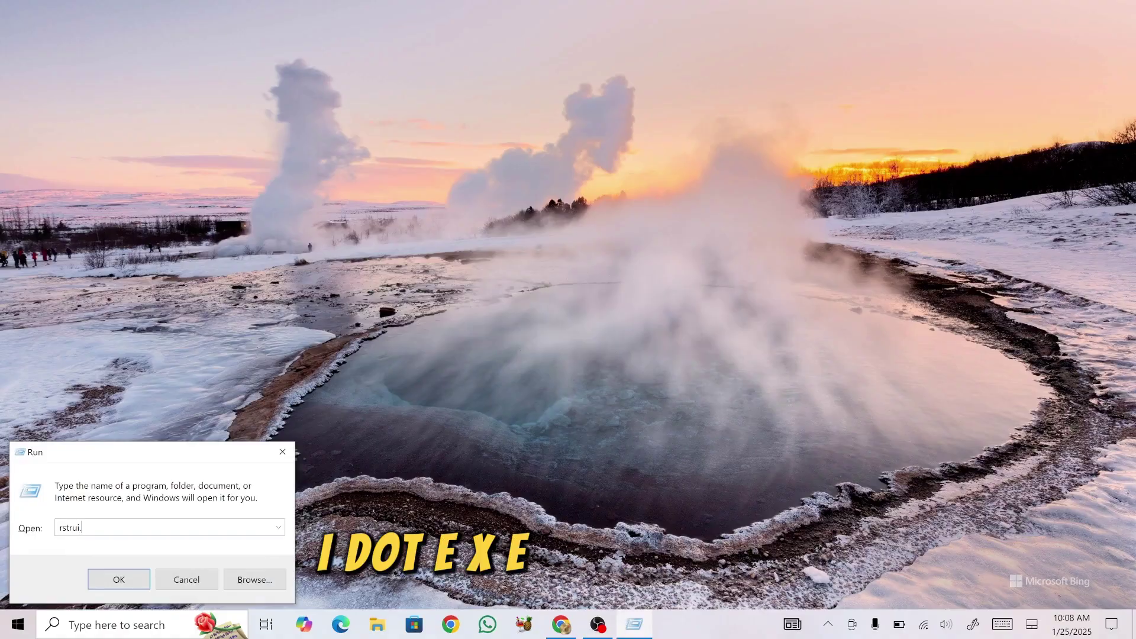
type("exe")
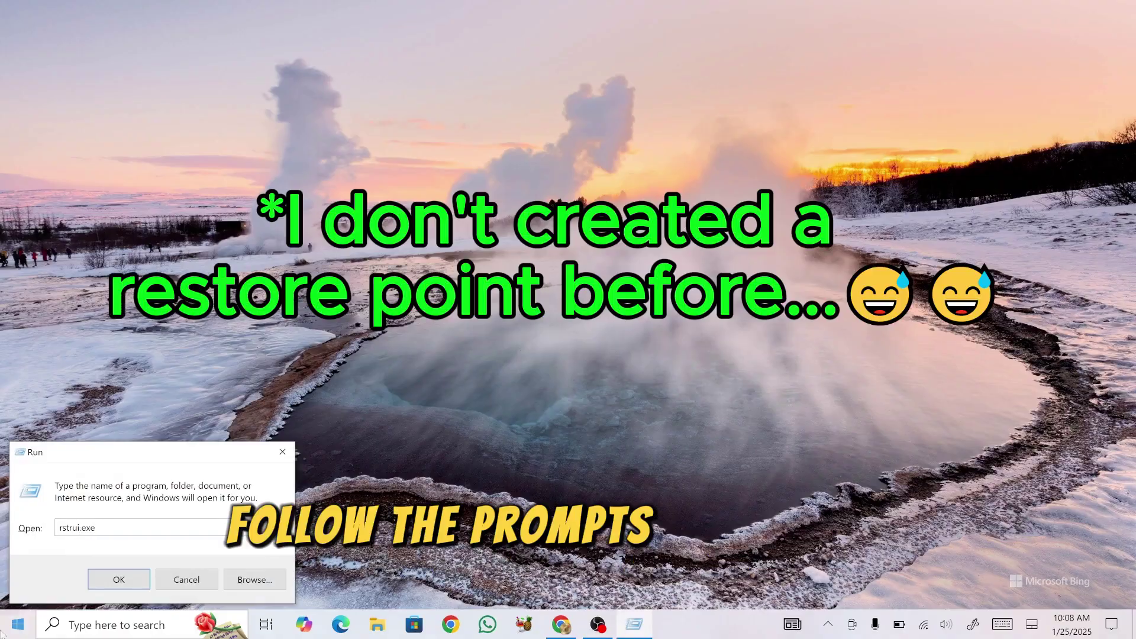
left_click(119, 580)
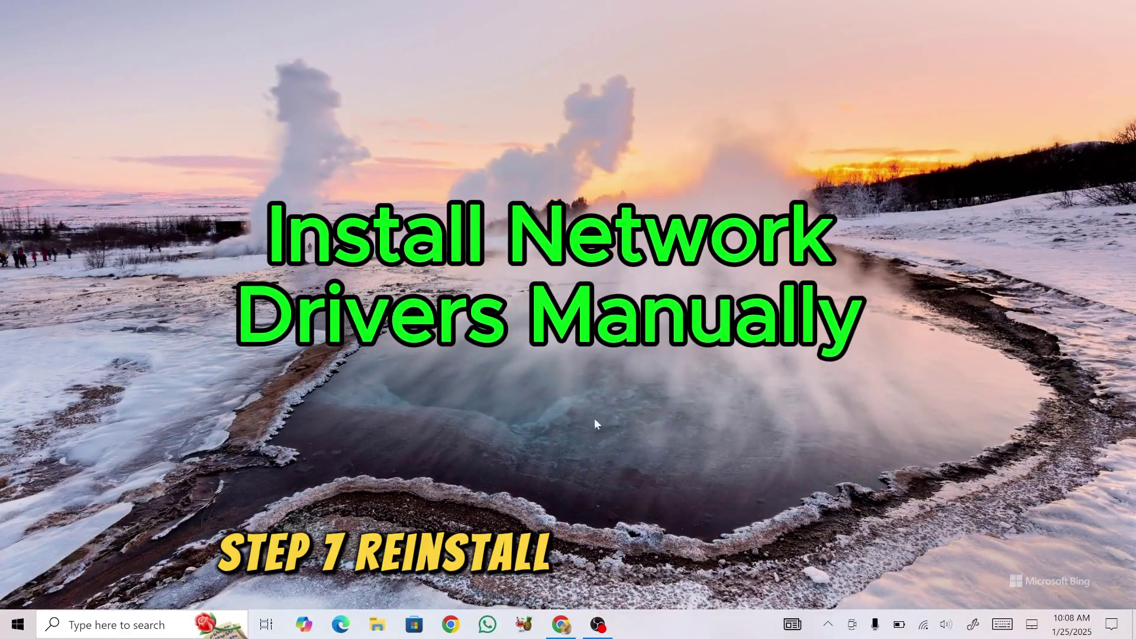
- Rerun the 'hp drivers' Google search and open HP's Software and Driver Downloads page
right_click(591, 370)
left_click(593, 362)
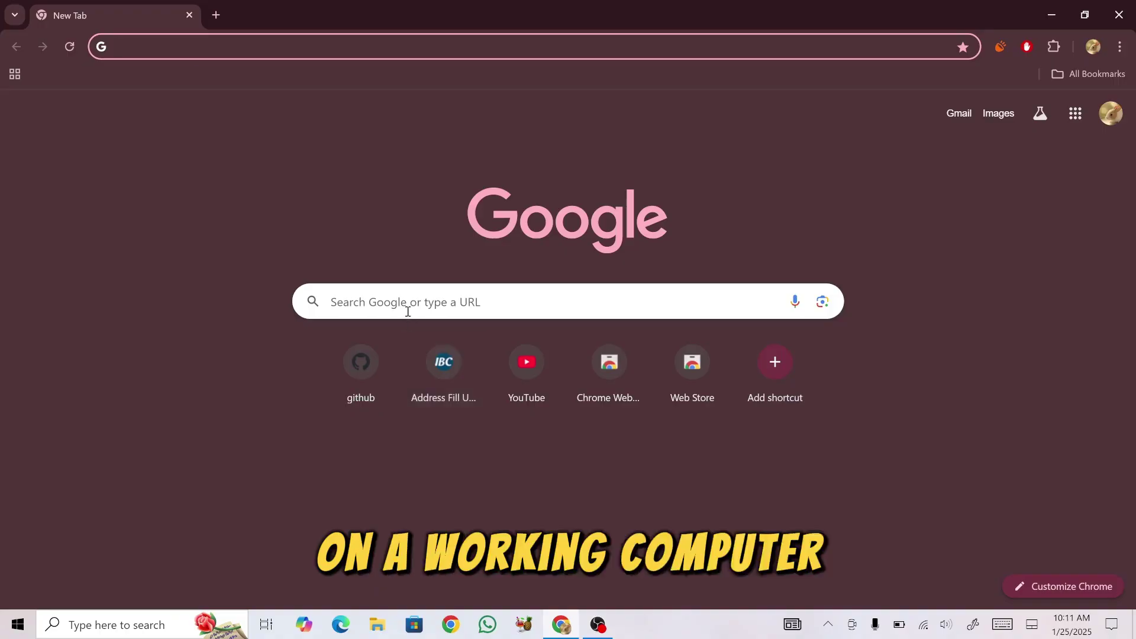
left_click(407, 309)
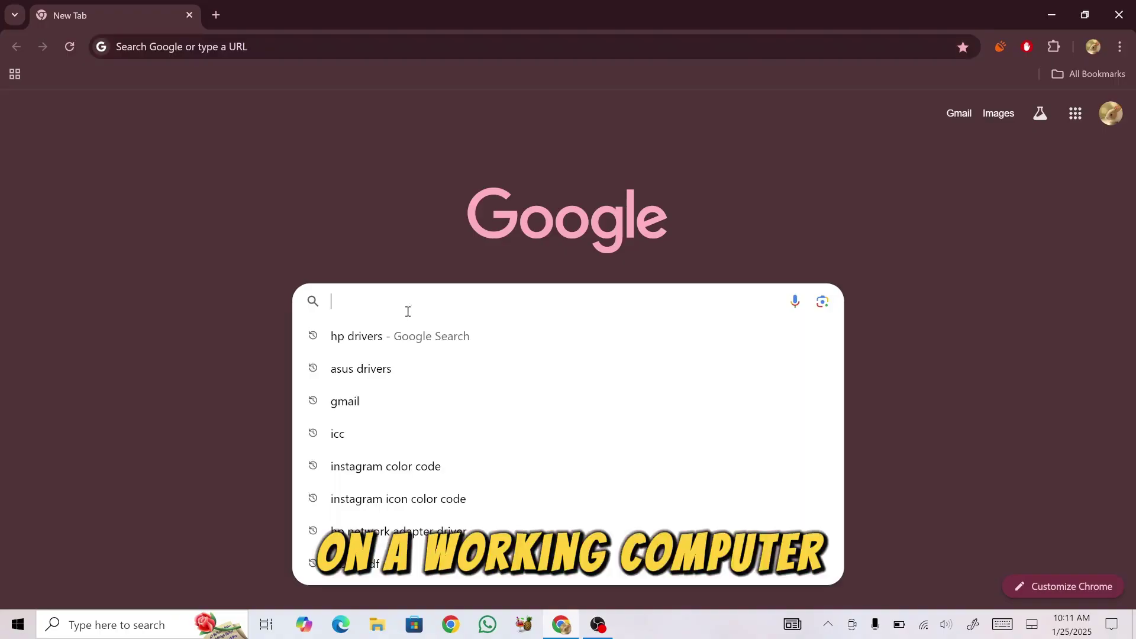
left_click(406, 349)
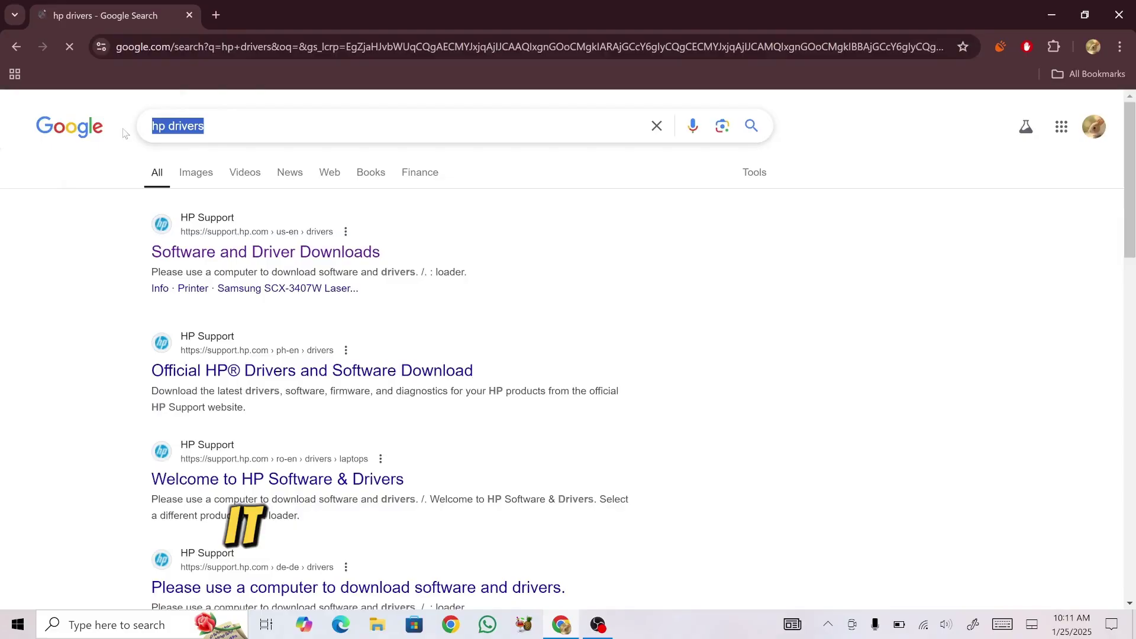
left_click(223, 255)
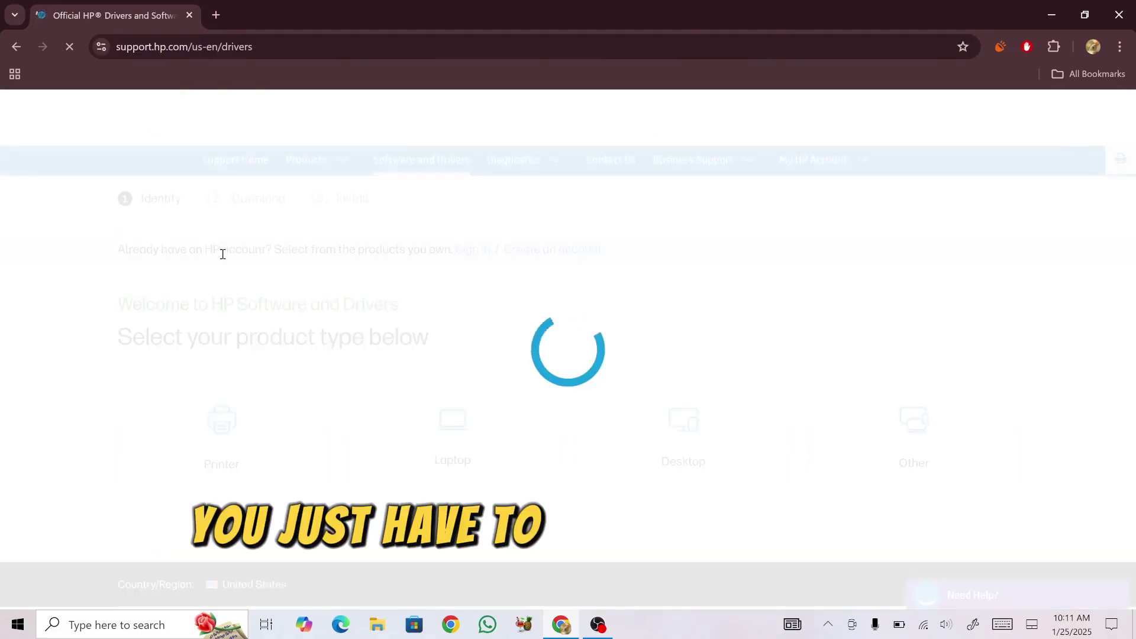
- Choose Laptop, search 'hp spec', and select the HP Spectre x360 13-aw1000
left_click(383, 455)
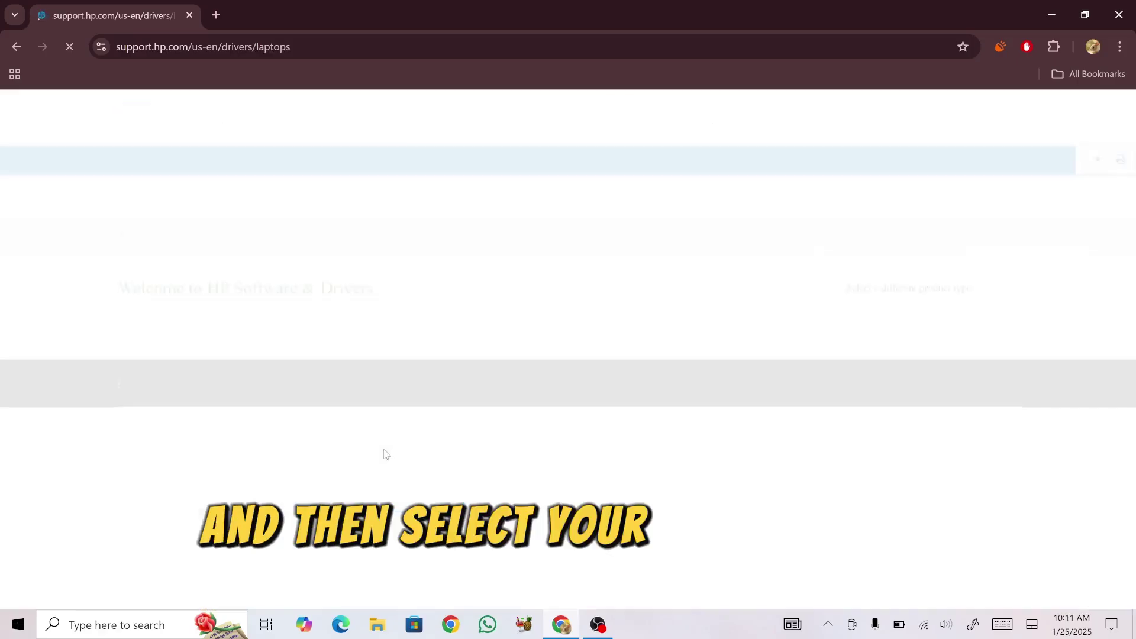
left_click(368, 385)
type("hp spec")
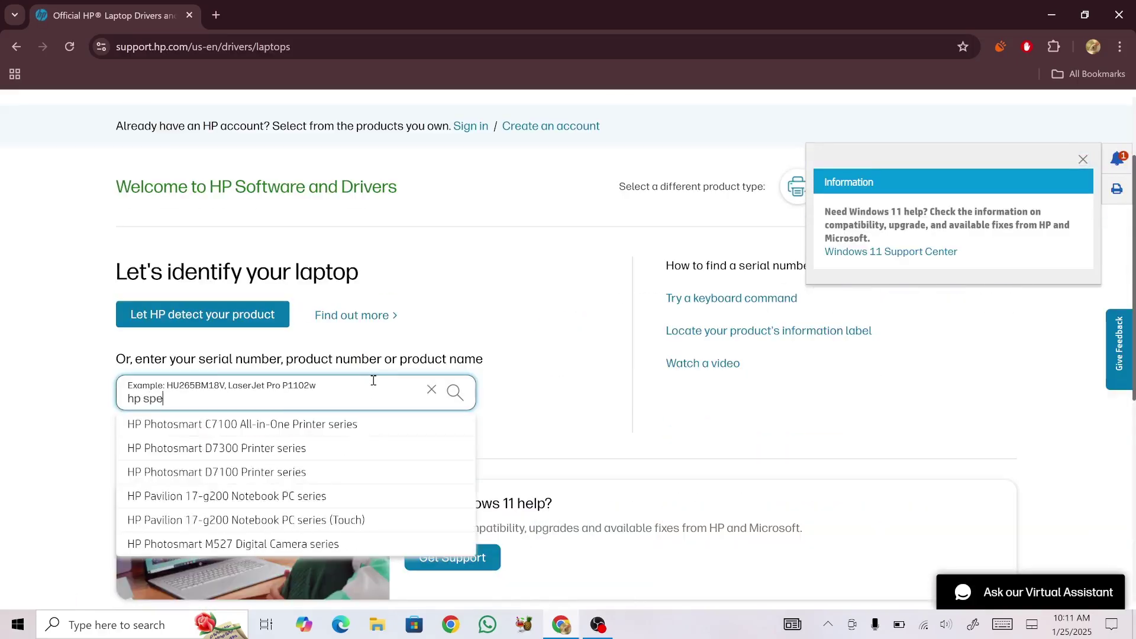
left_click(303, 496)
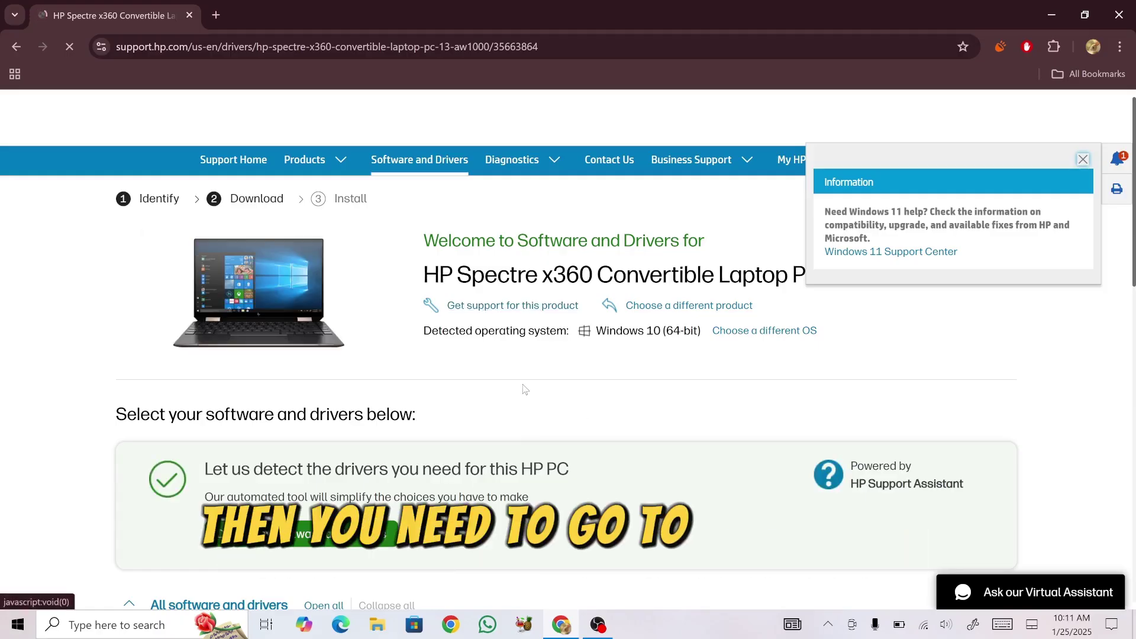
- Expand Driver-Network and leave only the Intel WLAN Driver marked for download
scroll(524, 389, "down", 2)
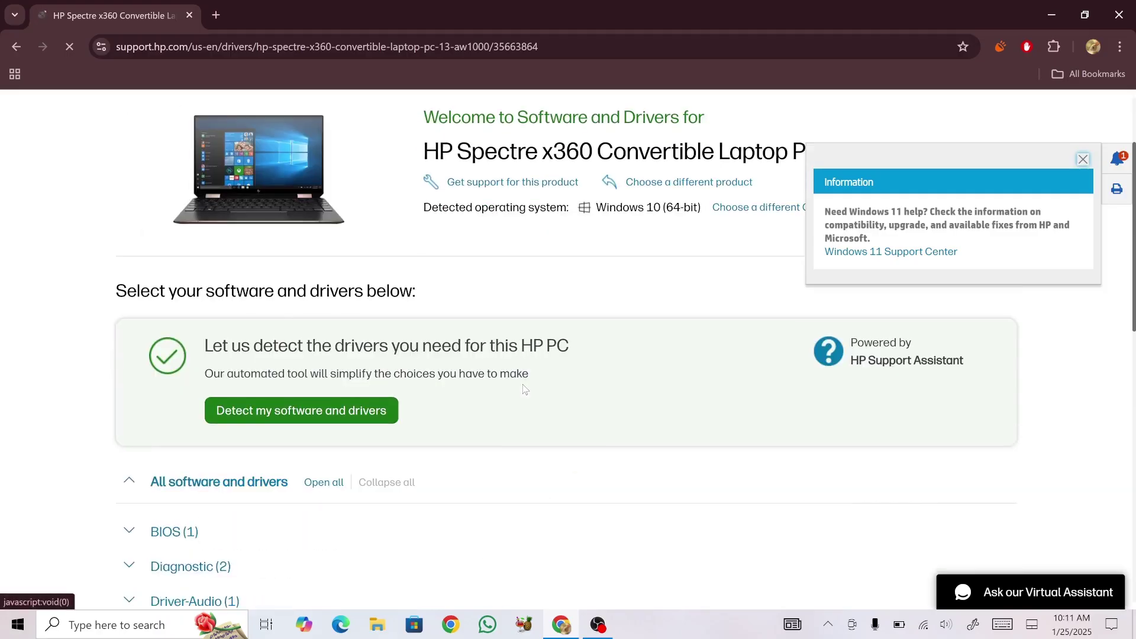
scroll(523, 389, "down", 2)
scroll(168, 482, "down", 2)
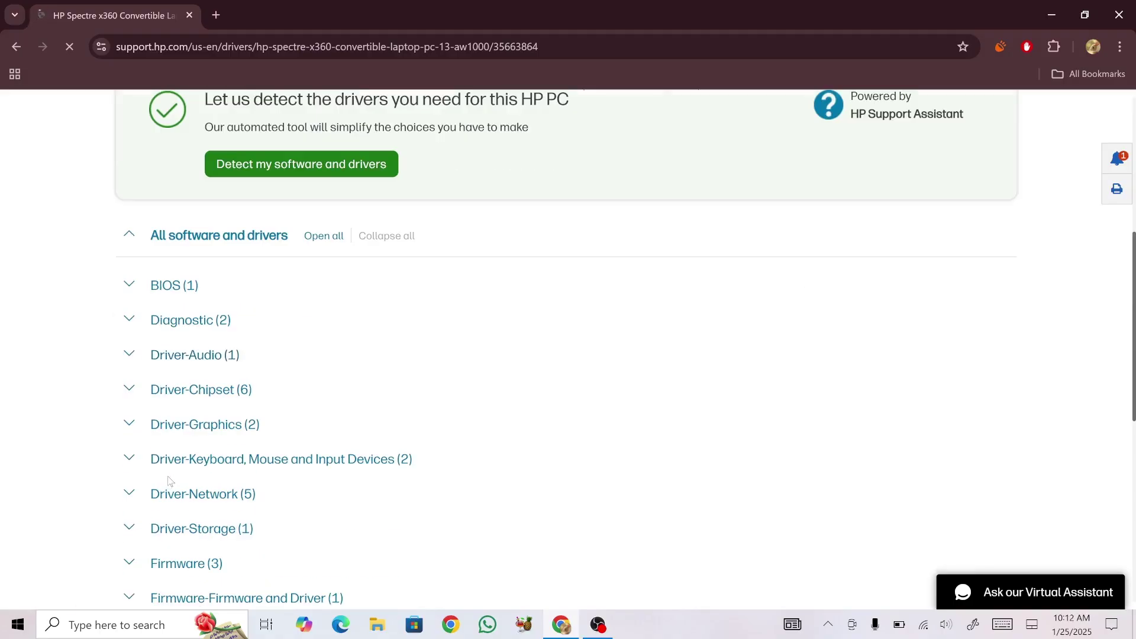
left_click(135, 498)
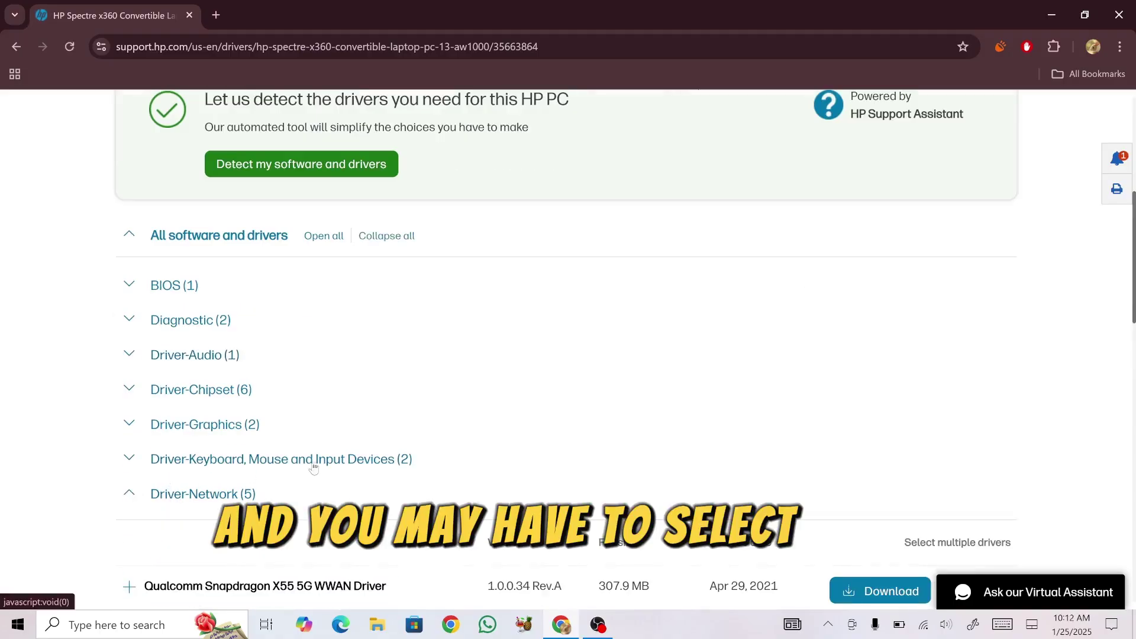
scroll(313, 465, "down", 4)
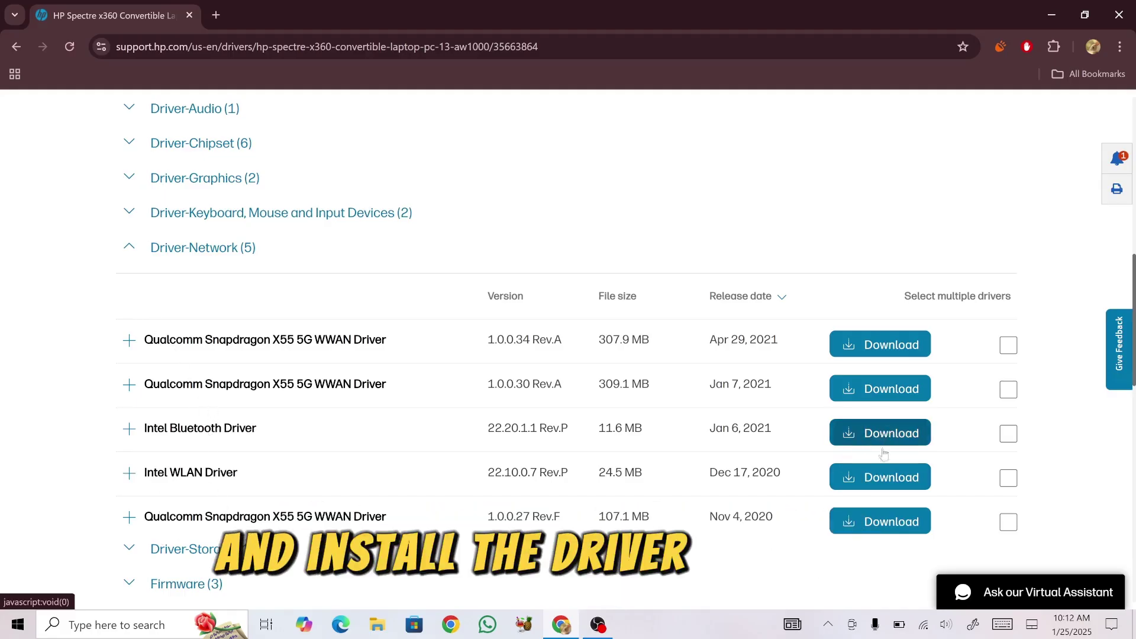
left_click(1008, 434)
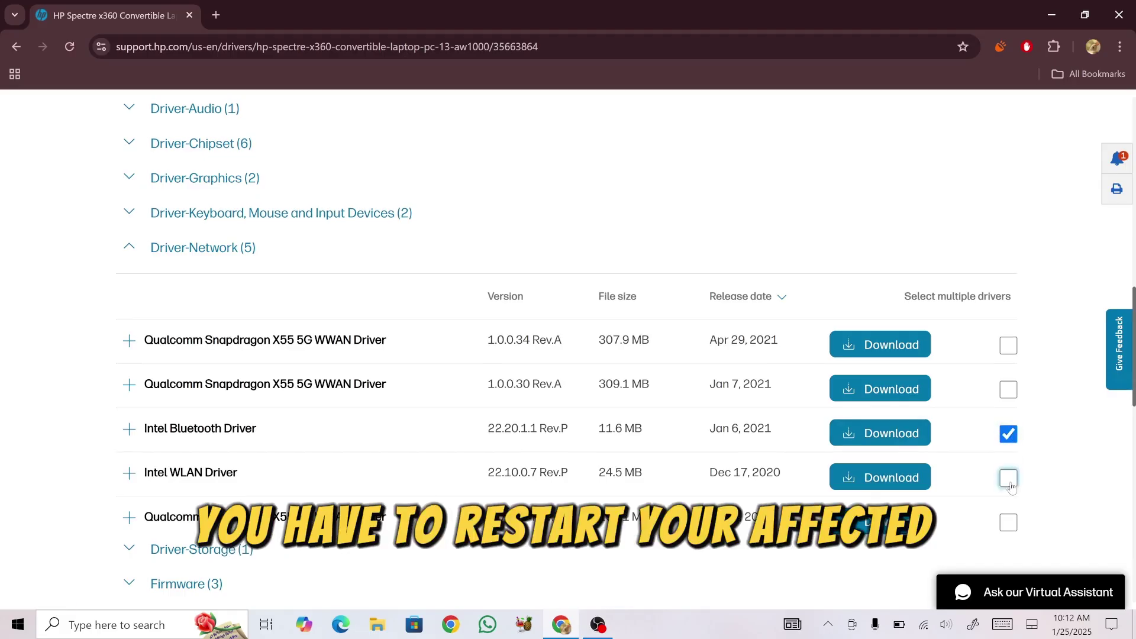
left_click(1009, 480)
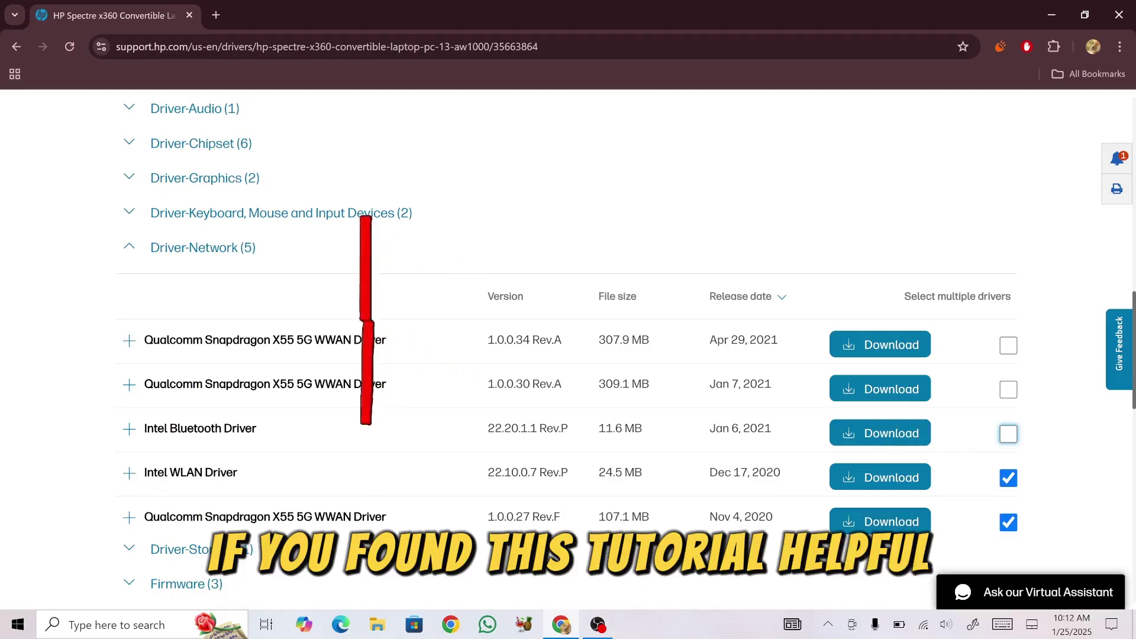
left_click(1009, 523)
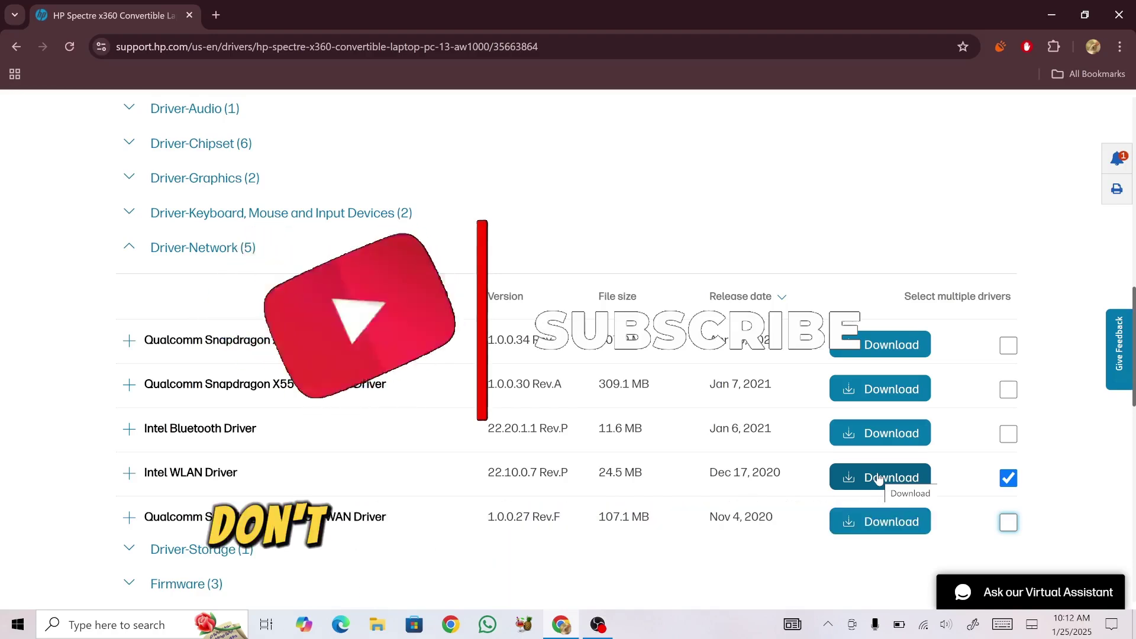
- Minimize Chrome and refresh the Windows desktop
left_click(1063, 15)
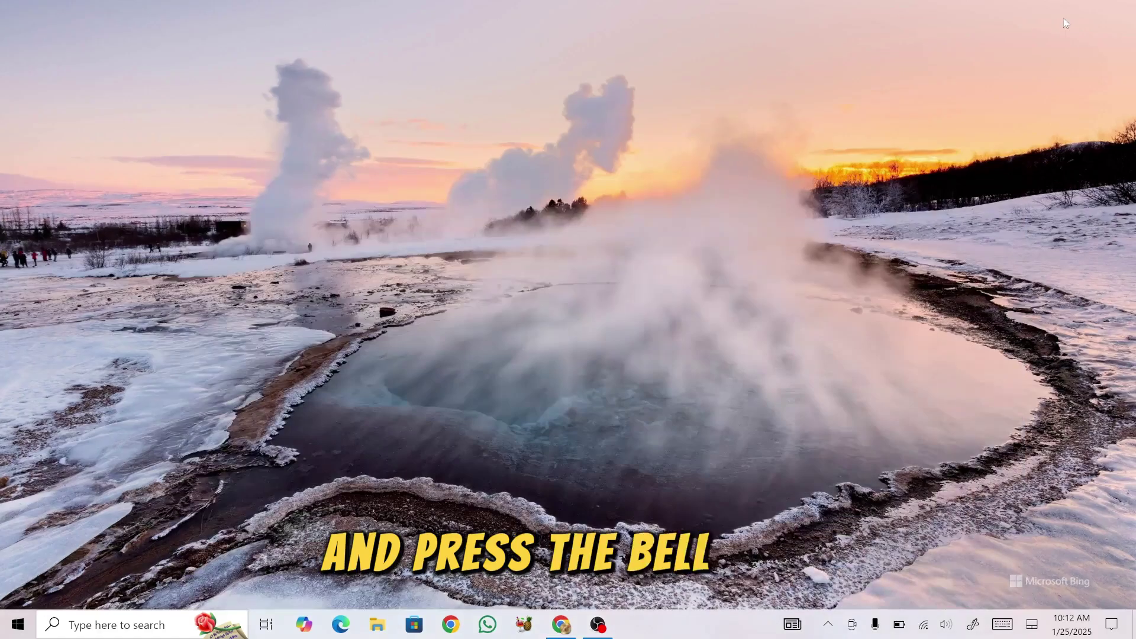
right_click(716, 247)
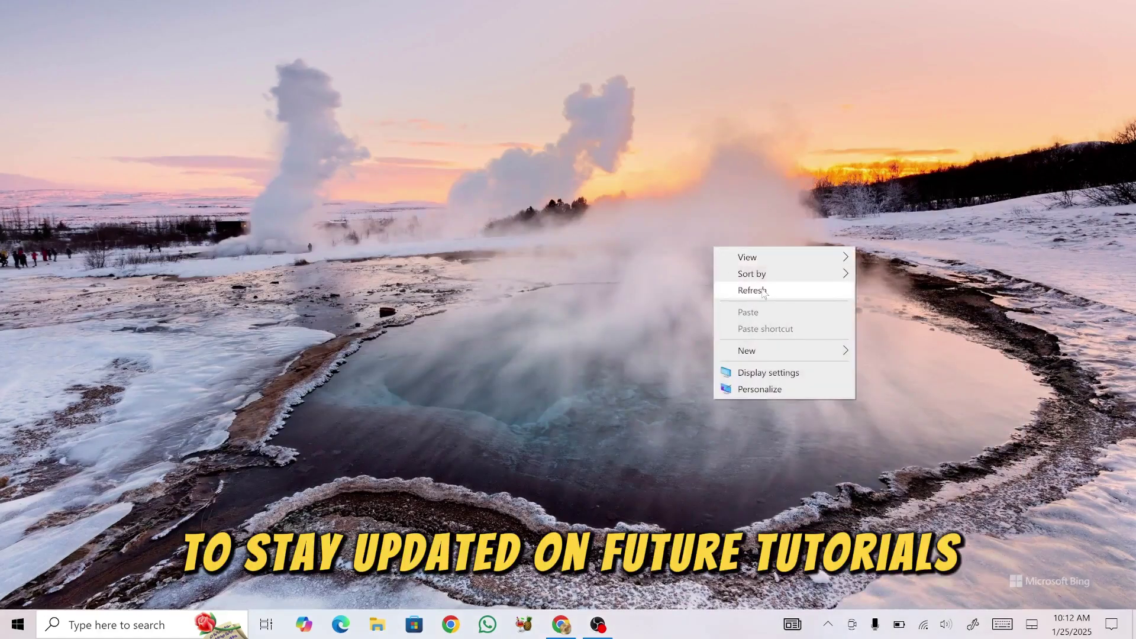
left_click(734, 290)
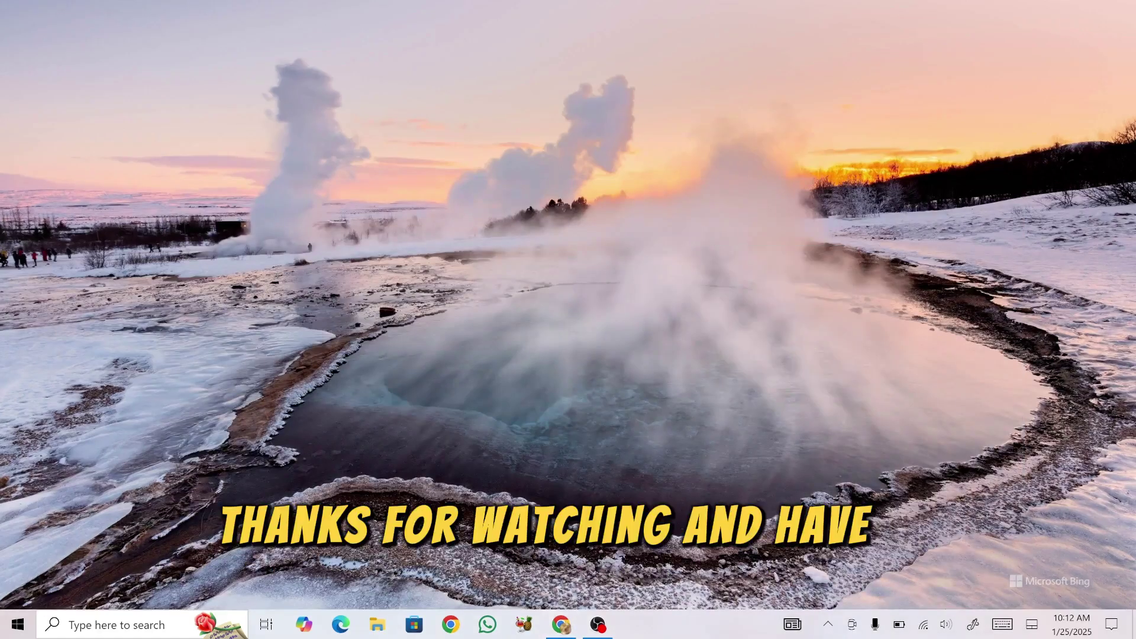